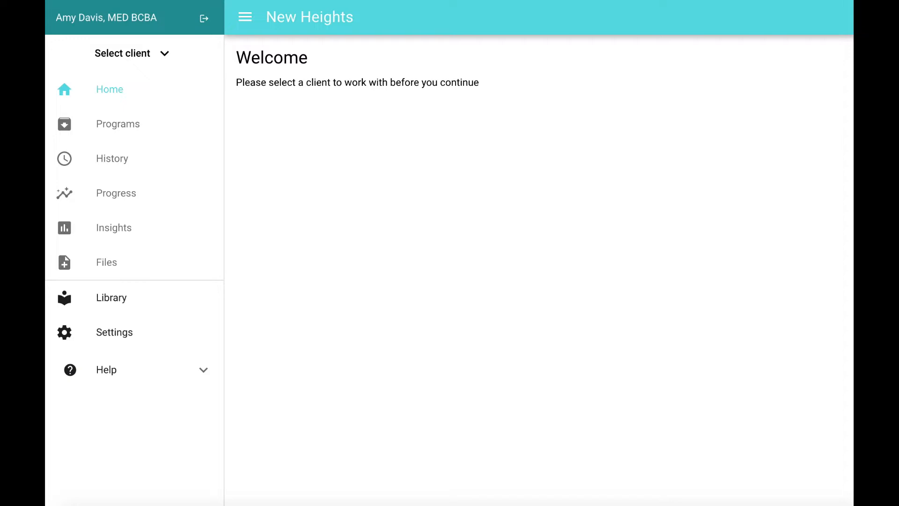
Select the last client in the client list and open that client's programs.
{"action": "left_click", "coordinate": [162, 57]}
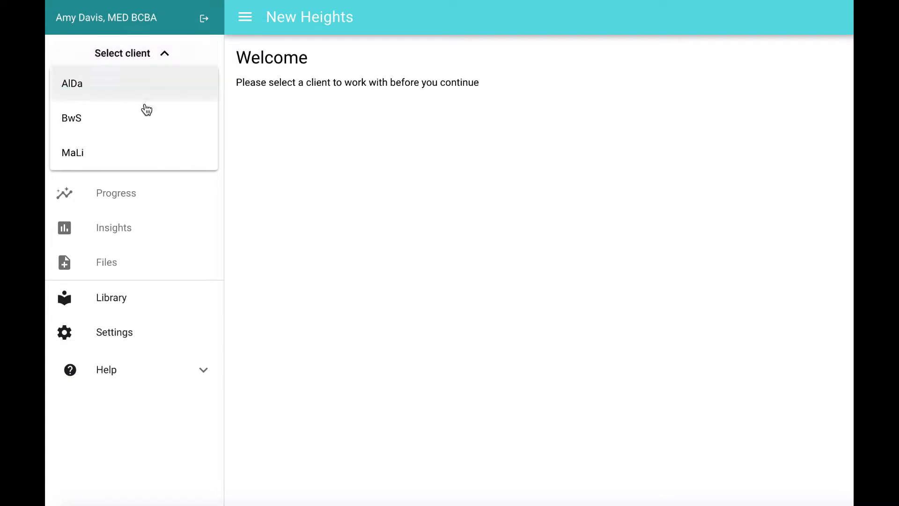
{"action": "left_click", "coordinate": [113, 155]}
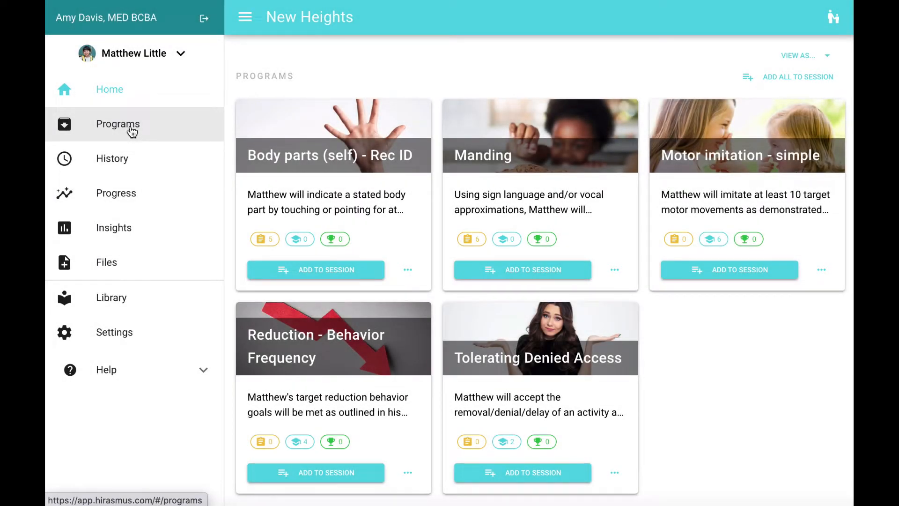
{"action": "left_click", "coordinate": [120, 132]}
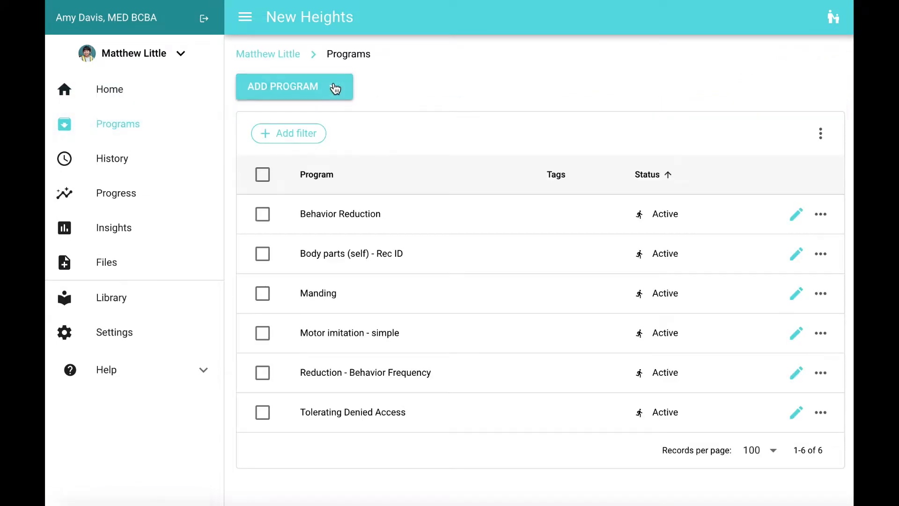
Add a new Skill Acquisition program for the client and name it "Tacting Colors".
{"action": "left_click", "coordinate": [336, 87]}
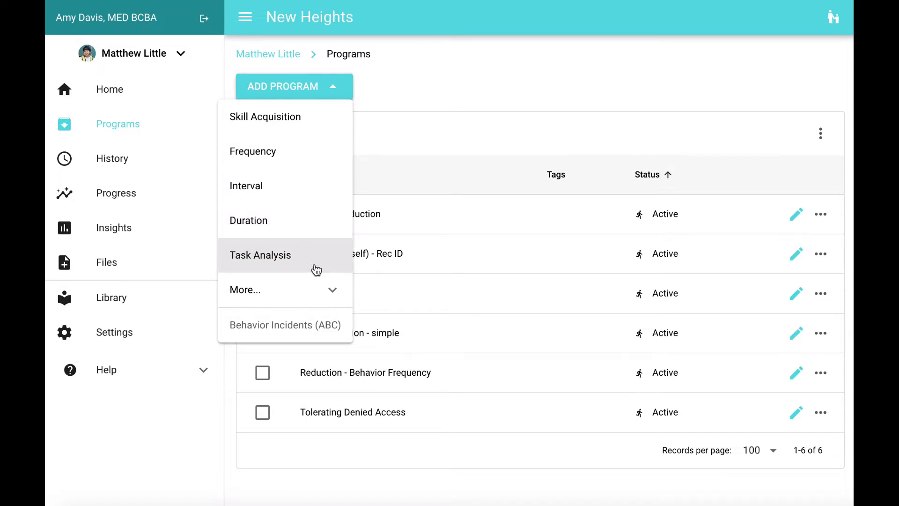
{"action": "left_click", "coordinate": [323, 296]}
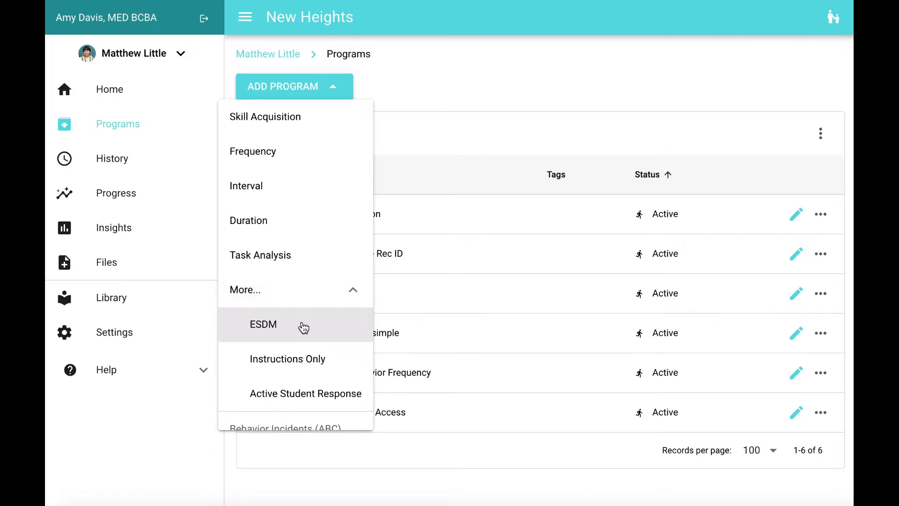
{"action": "left_click", "coordinate": [355, 294]}
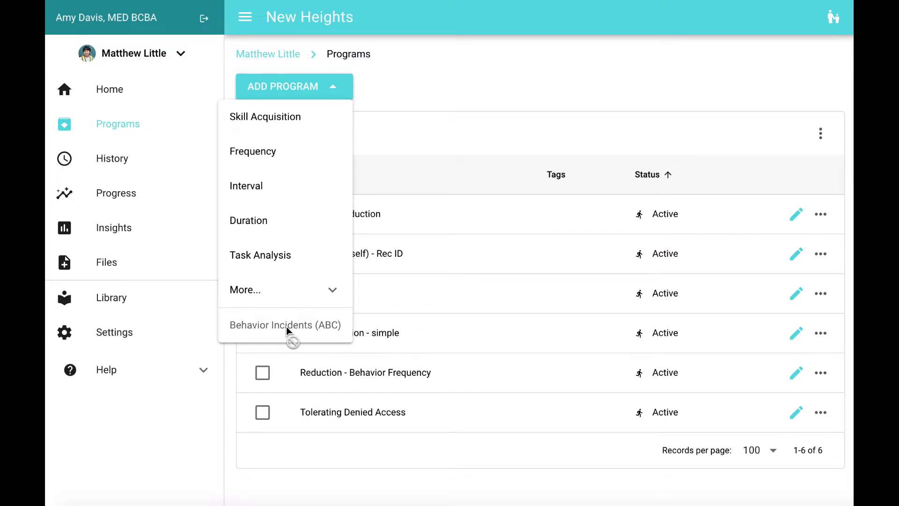
{"action": "left_click", "coordinate": [271, 127]}
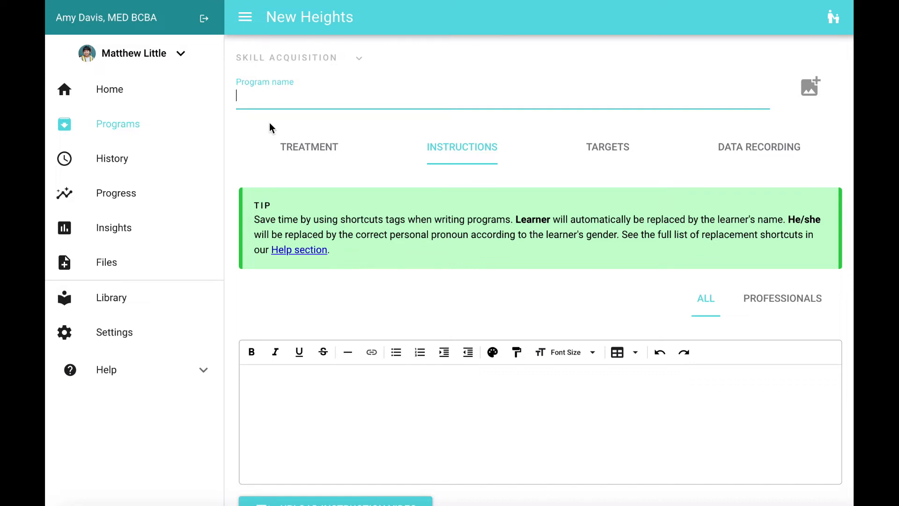
{"action": "type", "text": "Tacting Colors"}
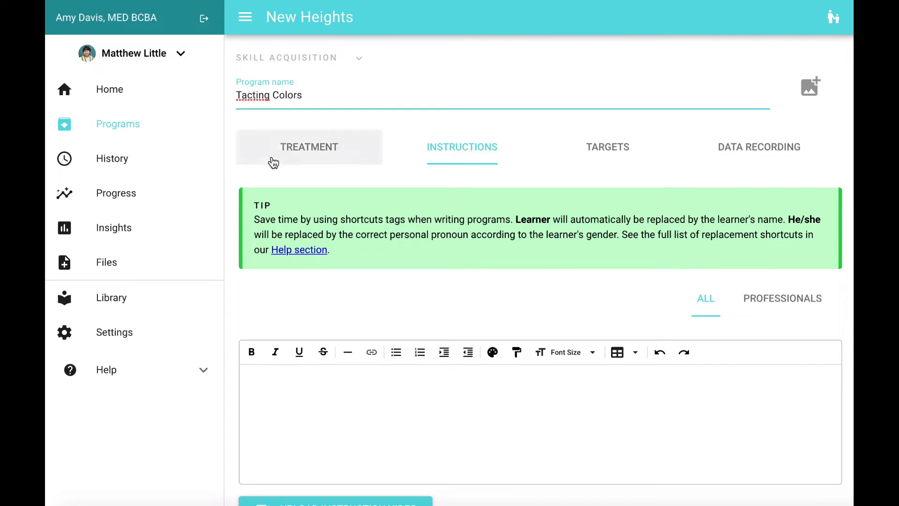
Enter "Instructions here...." as the program's instructions for all.
{"action": "scroll", "coordinate": [335, 335], "scroll_direction": "down", "scroll_amount": 2}
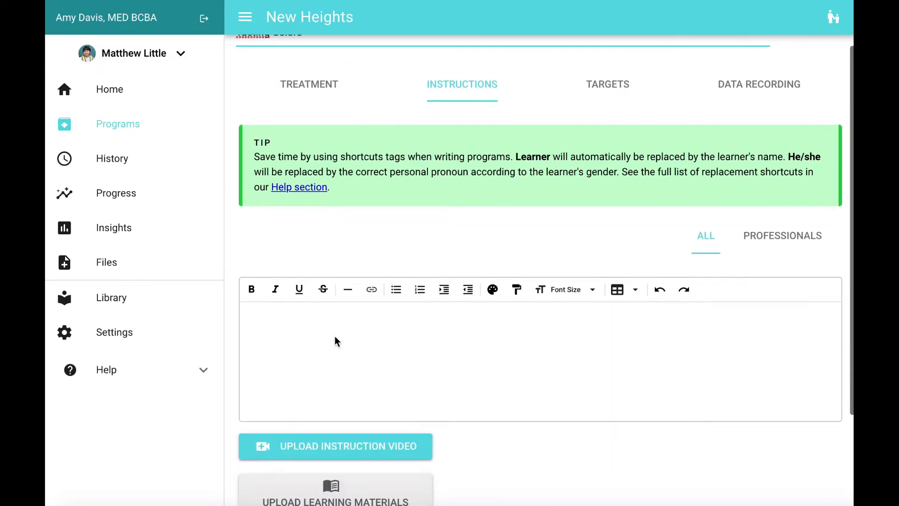
{"action": "left_click", "coordinate": [278, 312]}
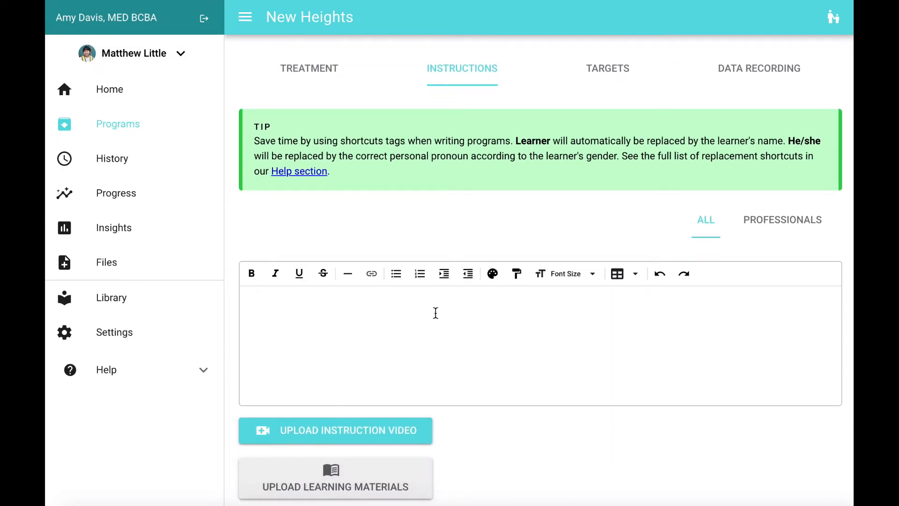
{"action": "type", "text": "Instructions her"}
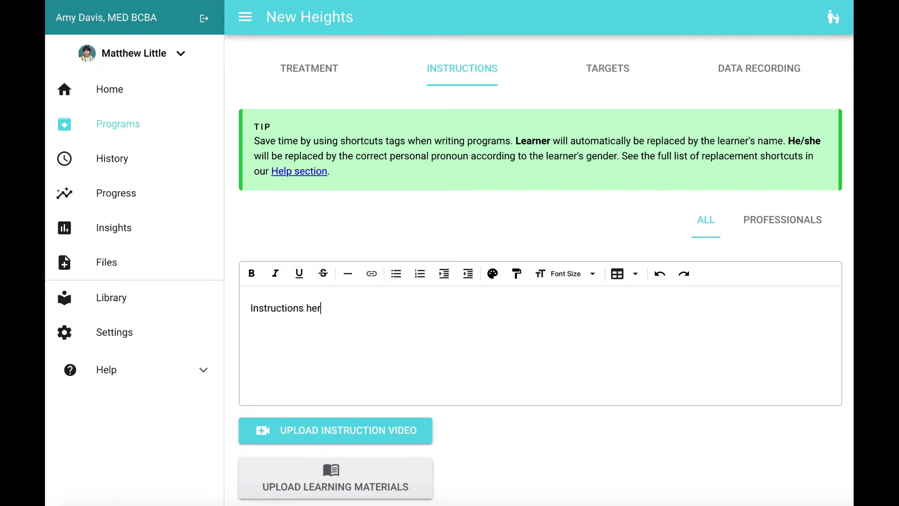
{"action": "type", "text": "e...."}
Tag the Tacting Colors program with the existing tag "Tacting".
{"action": "scroll", "coordinate": [529, 451], "scroll_direction": "down", "scroll_amount": 2}
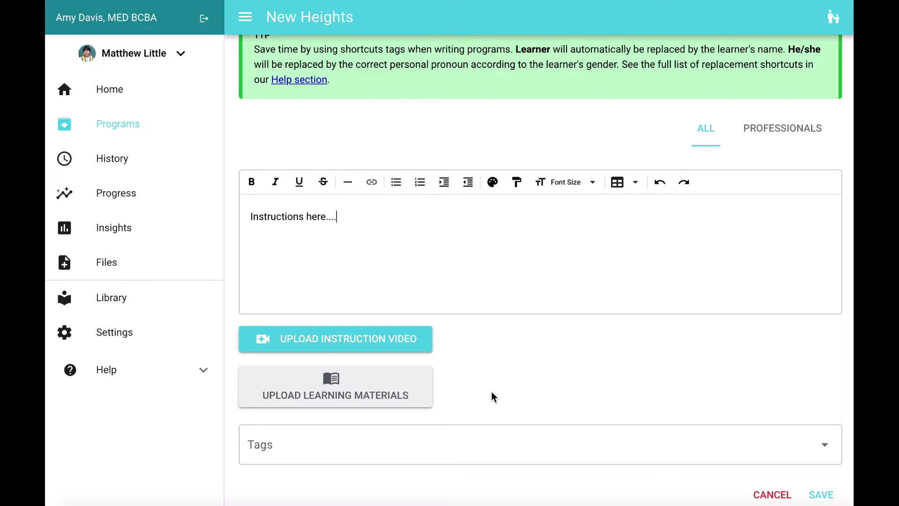
{"action": "scroll", "coordinate": [532, 429], "scroll_direction": "down", "scroll_amount": 1}
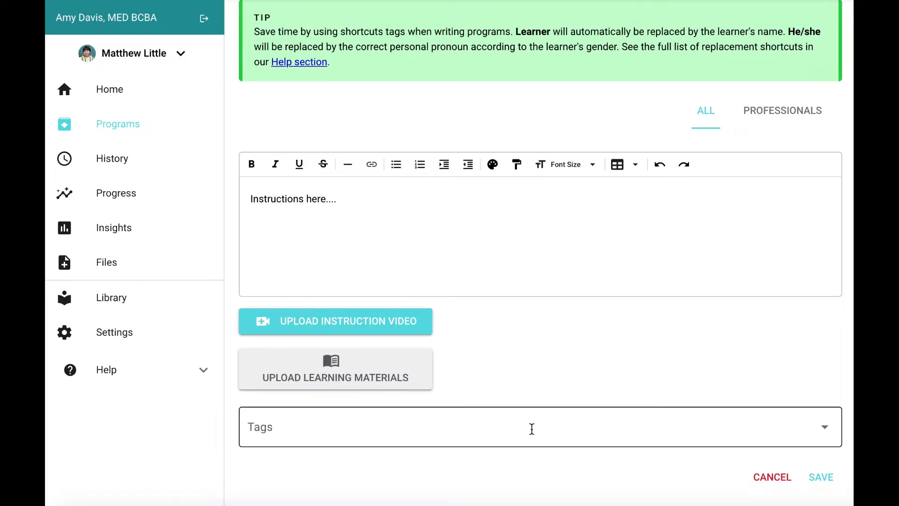
{"action": "left_click", "coordinate": [532, 429]}
{"action": "type", "text": "tact"}
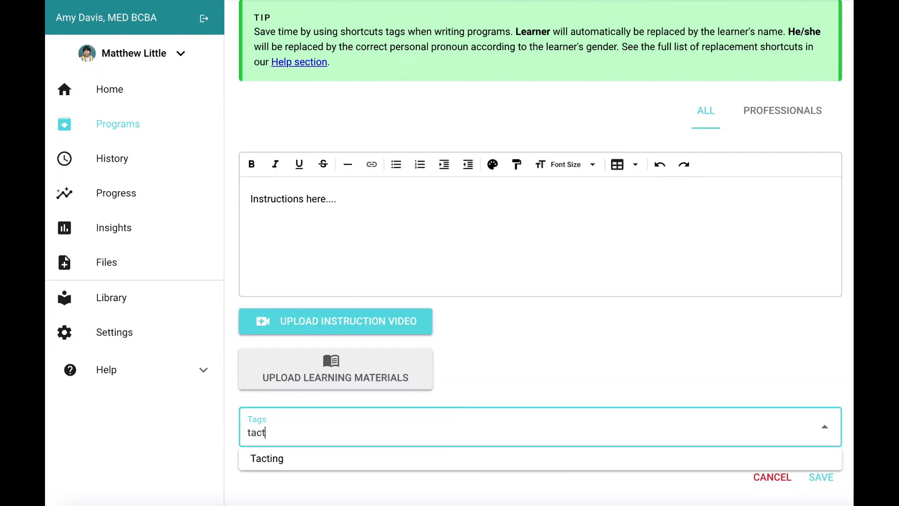
{"action": "left_click", "coordinate": [502, 460]}
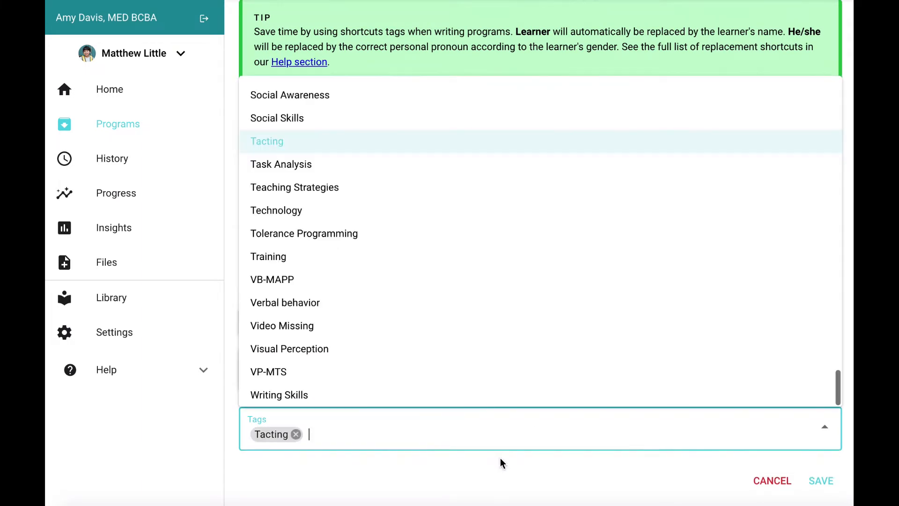
{"action": "left_click", "coordinate": [501, 458]}
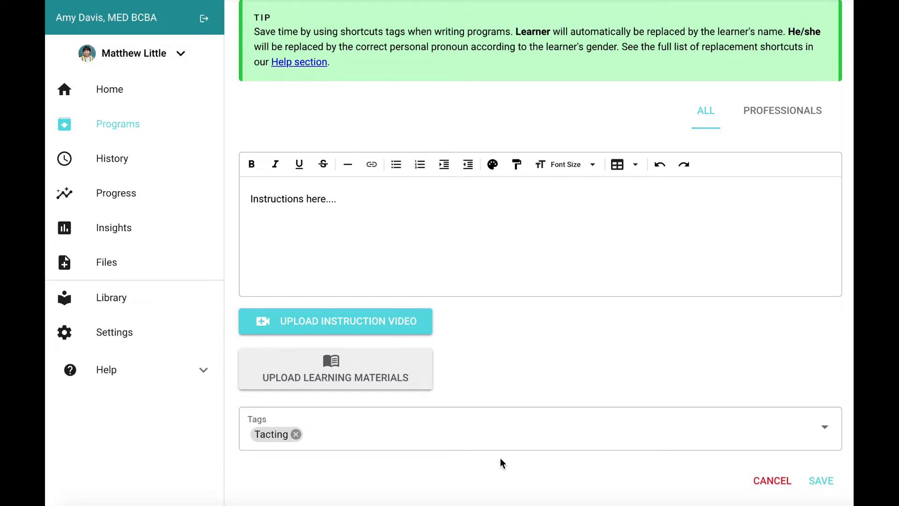
Set the program's treatment area to "(A) DEFICITS IN SOCIAL COMMUNICATION AND SOCIAL INTERACTION" and its domain to Tact.
{"action": "scroll", "coordinate": [500, 457], "scroll_direction": "up", "scroll_amount": 3}
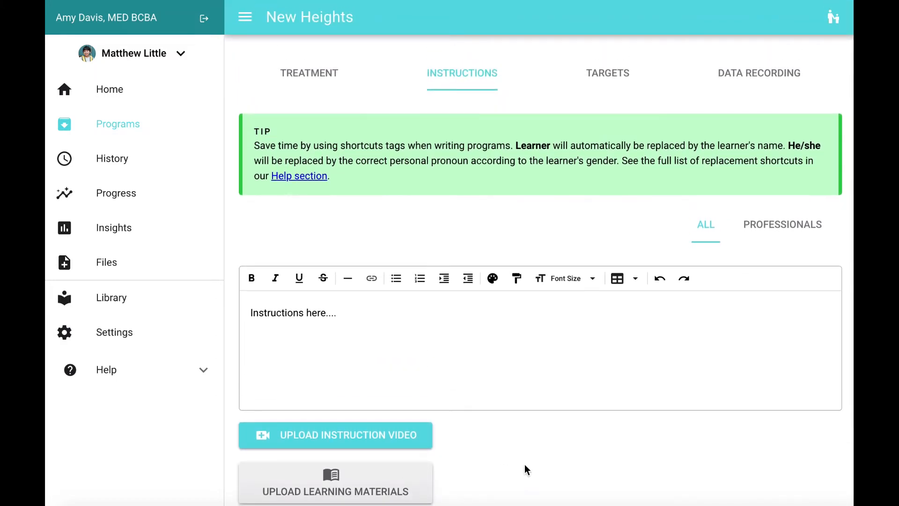
{"action": "left_click", "coordinate": [310, 84]}
{"action": "left_click", "coordinate": [370, 141]}
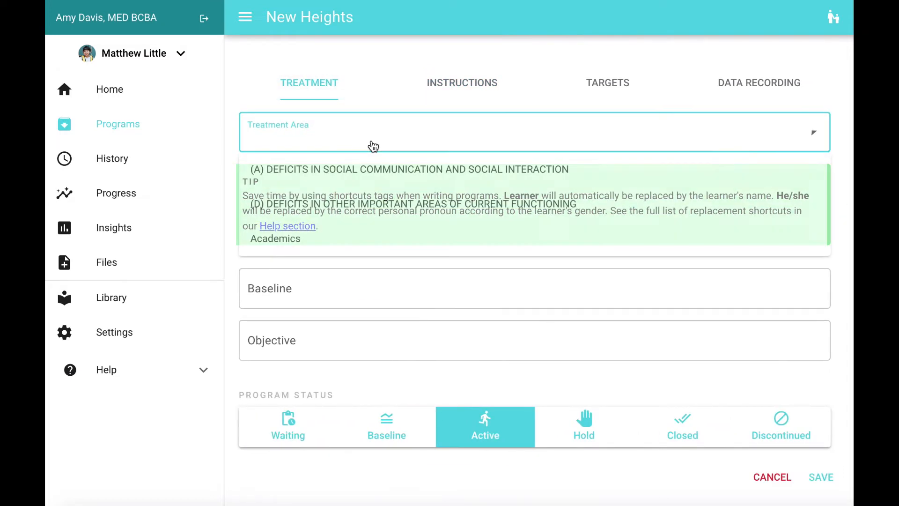
{"action": "left_click", "coordinate": [367, 182]}
{"action": "left_click", "coordinate": [368, 188]}
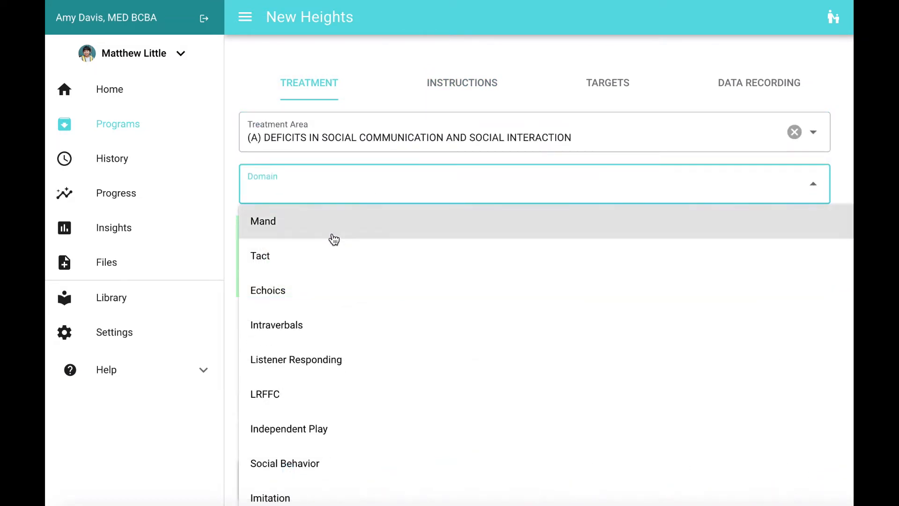
{"action": "left_click", "coordinate": [316, 262]}
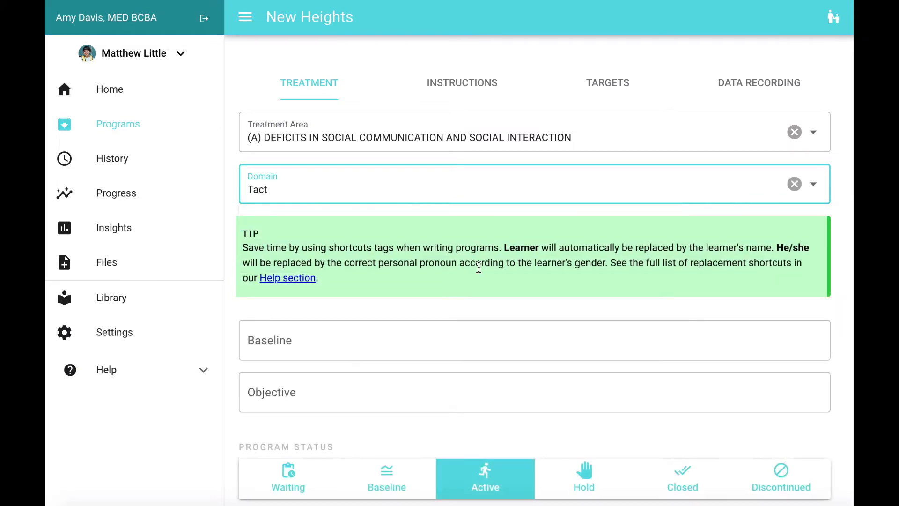
Set the baseline to "Learner currently labels 2 colors (red and black)." and the objective to "Learner will label at least 10 colors as evidenced by xyz...".
{"action": "left_click", "coordinate": [373, 351]}
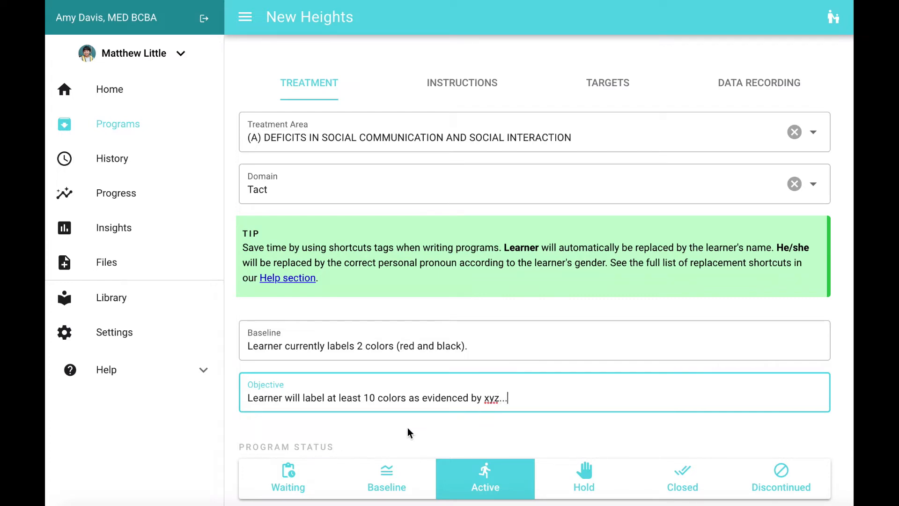
{"action": "scroll", "coordinate": [408, 432], "scroll_direction": "down", "scroll_amount": 1}
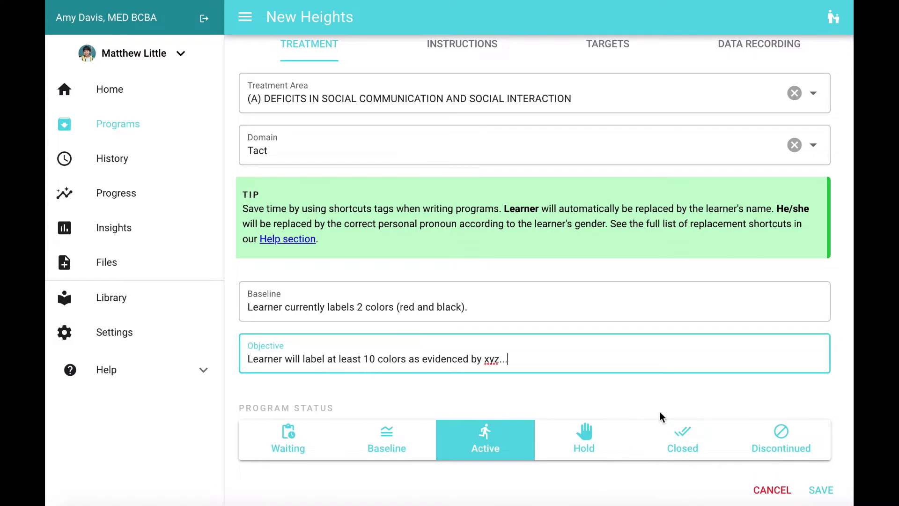
Add three targets to the Tacting Colors program: Red, Yellow and Blue.
{"action": "scroll", "coordinate": [660, 412], "scroll_direction": "up", "scroll_amount": 2}
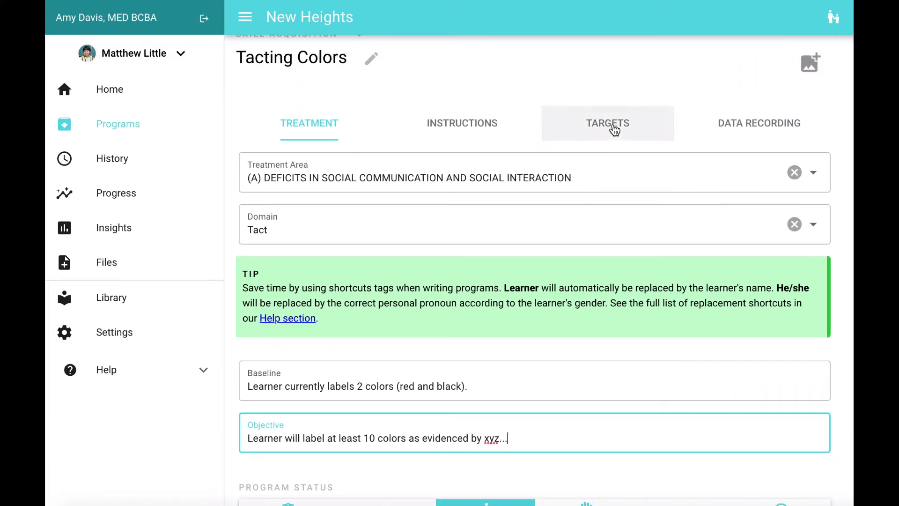
{"action": "left_click", "coordinate": [614, 128]}
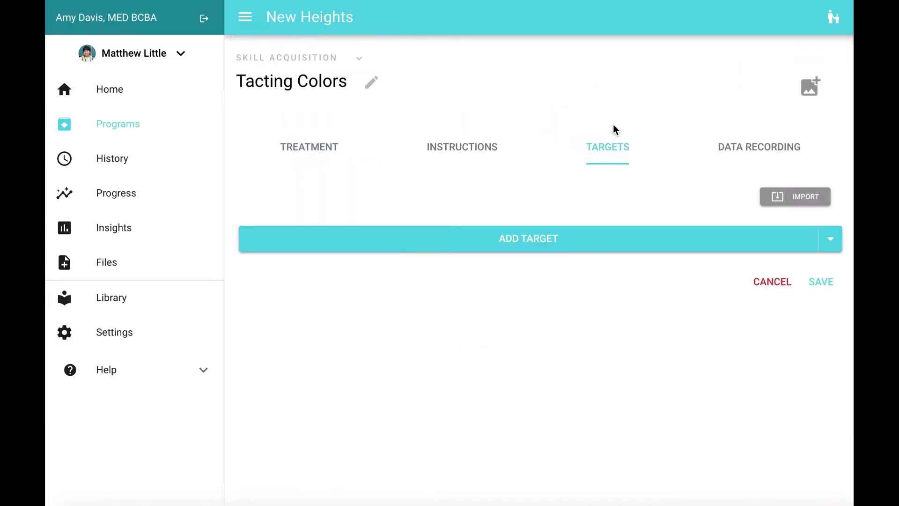
{"action": "left_click", "coordinate": [527, 248]}
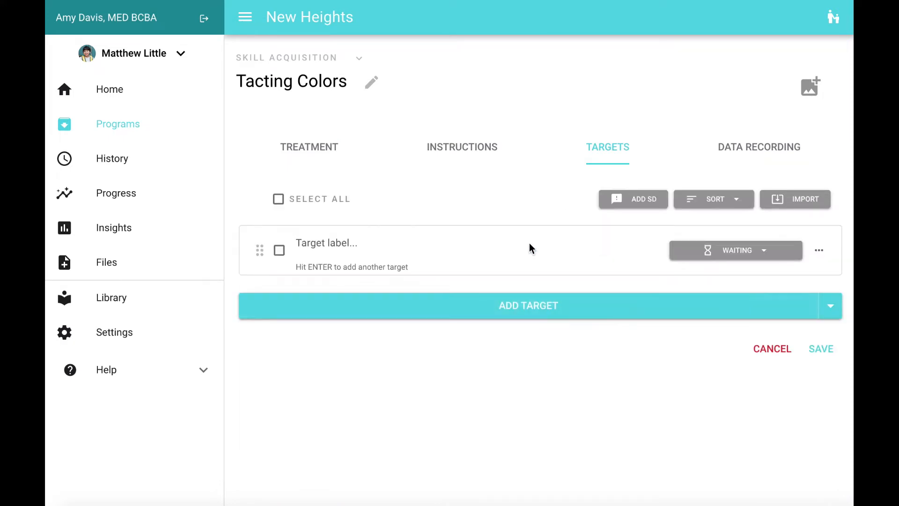
{"action": "type", "text": "Red"}
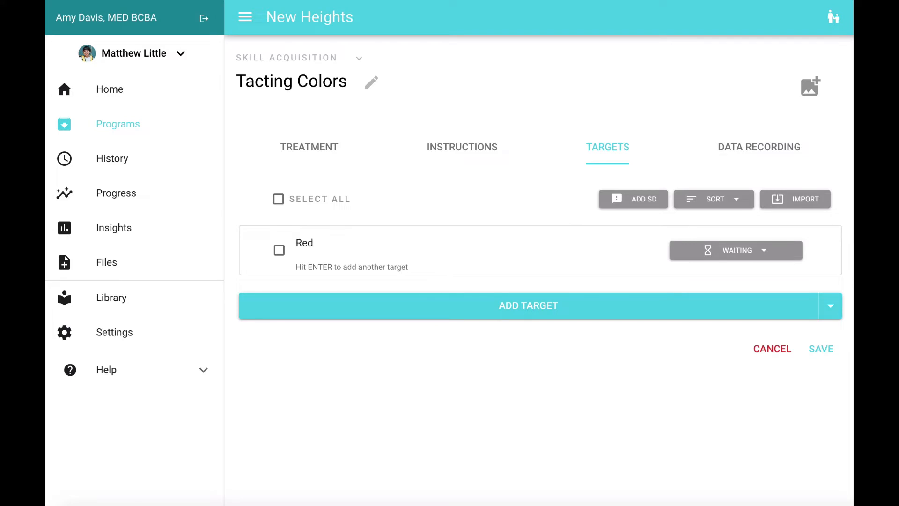
{"action": "key", "text": "Return"}
{"action": "type", "text": "Yellow"}
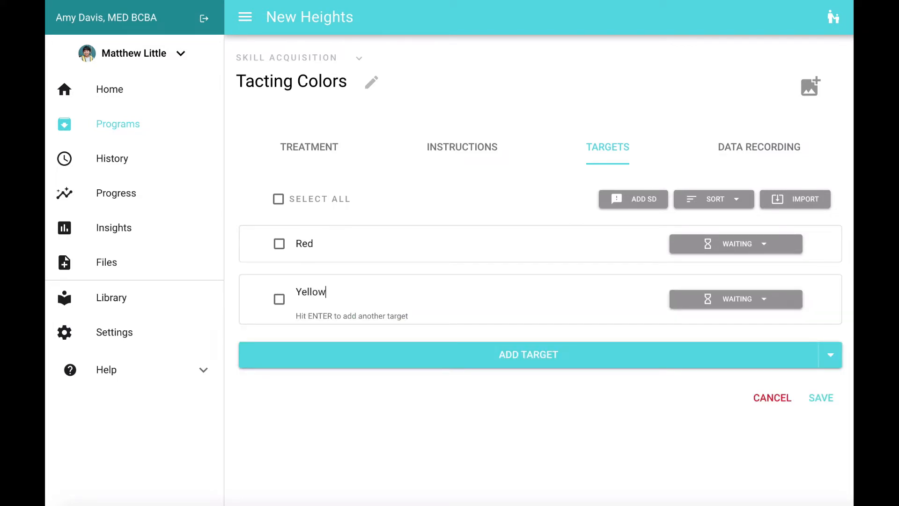
{"action": "key", "text": "Return"}
{"action": "type", "text": "Blue"}
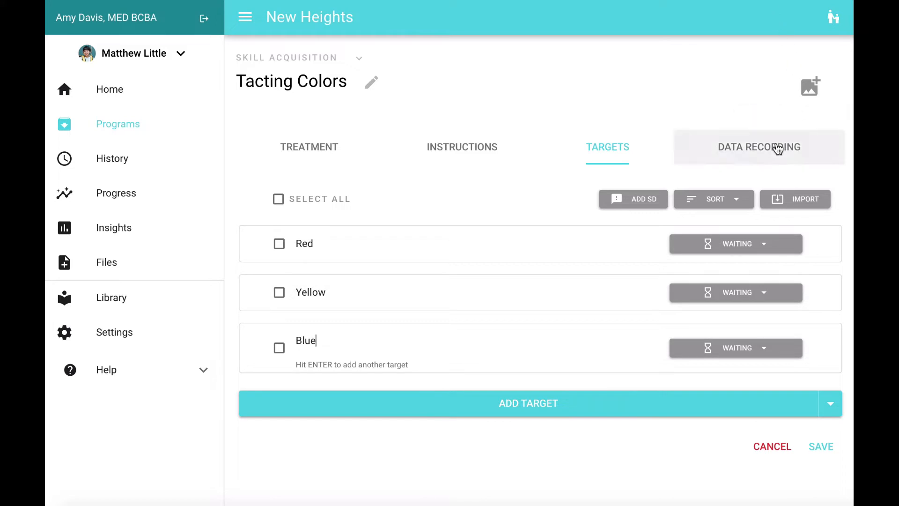
Import the copied list of targets Black, White, Orange, Pink and Green into the program.
{"action": "left_click", "coordinate": [805, 206]}
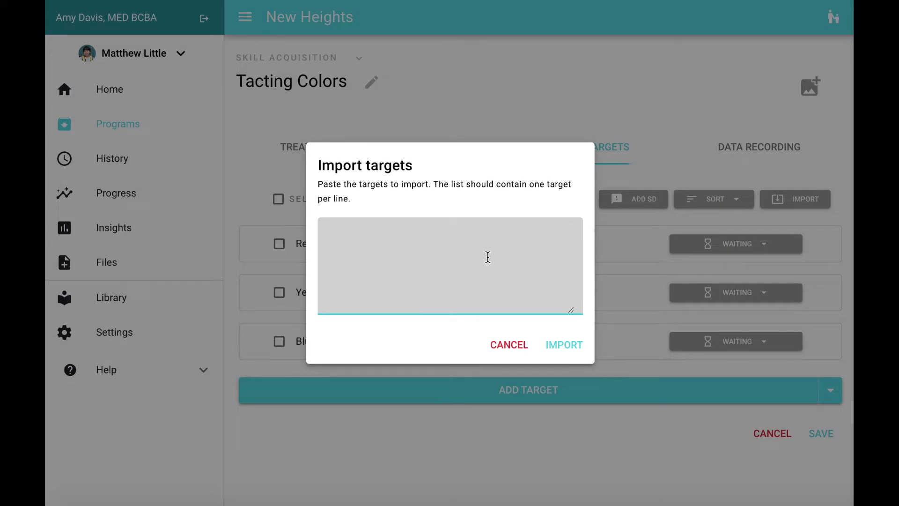
{"action": "type", "text": "Black White Orange Pink Green"}
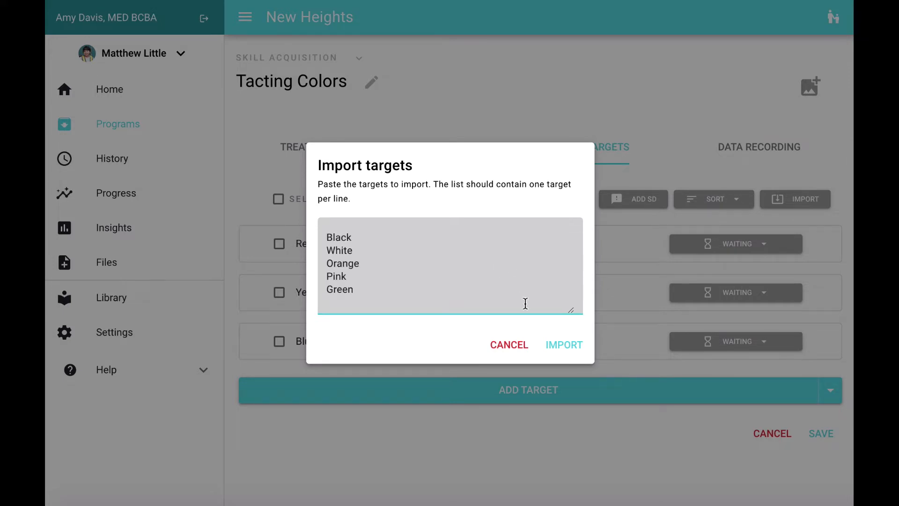
{"action": "left_click", "coordinate": [566, 346]}
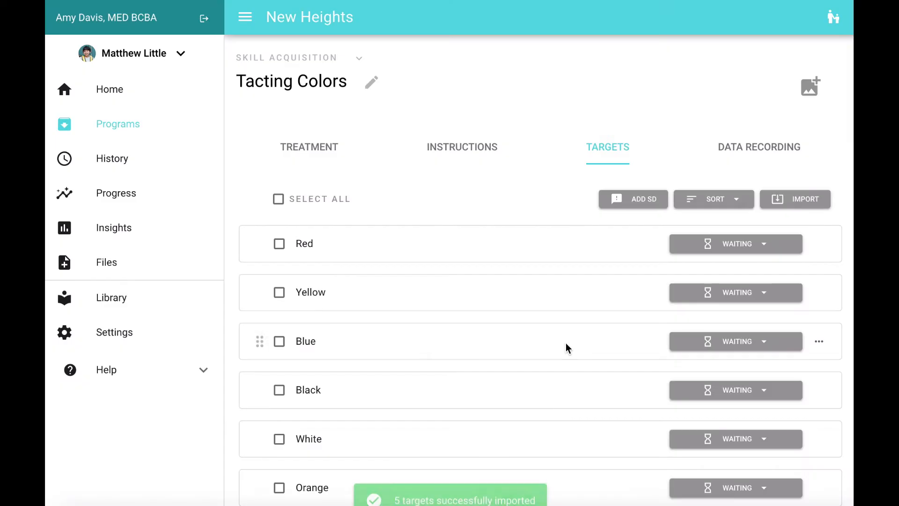
Set the status of all targets in the program to Probe at once.
{"action": "scroll", "coordinate": [566, 344], "scroll_direction": "down", "scroll_amount": 4}
{"action": "scroll", "coordinate": [566, 344], "scroll_direction": "up", "scroll_amount": 2}
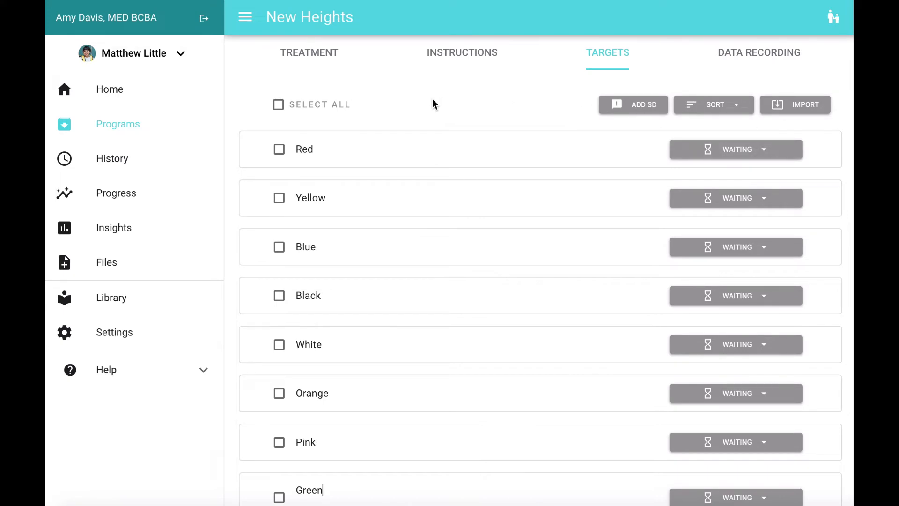
{"action": "left_click", "coordinate": [278, 105]}
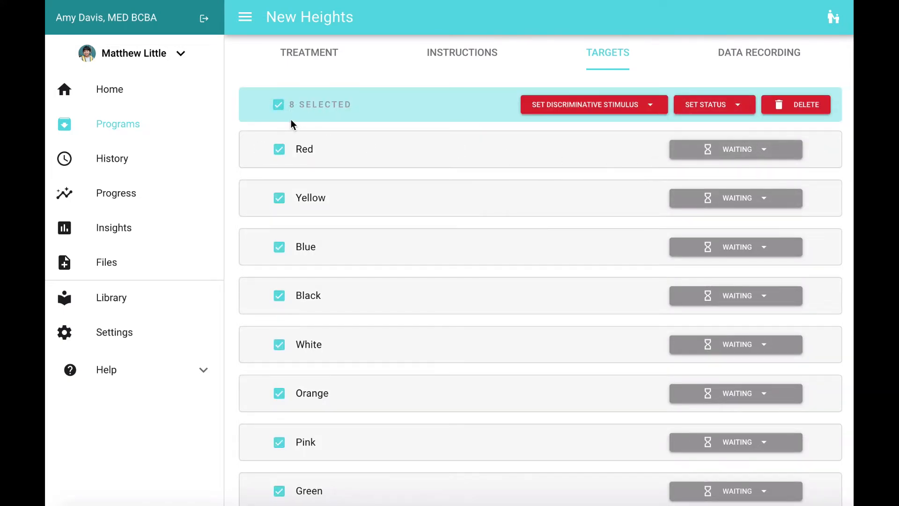
{"action": "left_click", "coordinate": [739, 105]}
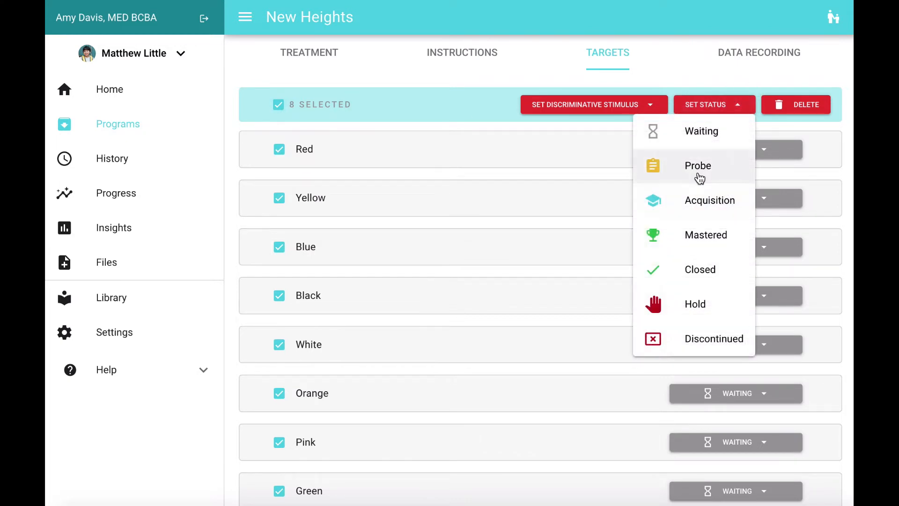
{"action": "left_click", "coordinate": [715, 181]}
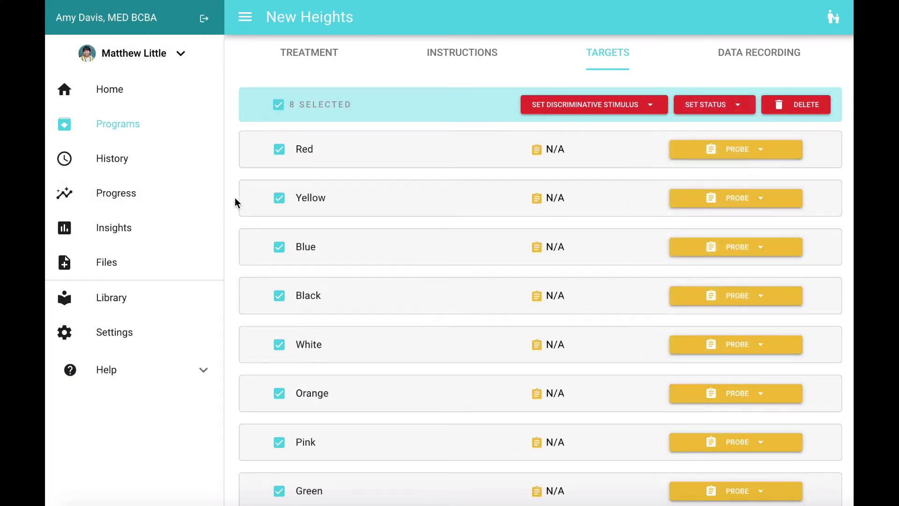
Deselect all targets, enable discriminative stimuli, and enter "What color is this?" as the SD for the Red target.
{"action": "scroll", "coordinate": [514, 304], "scroll_direction": "down", "scroll_amount": 3}
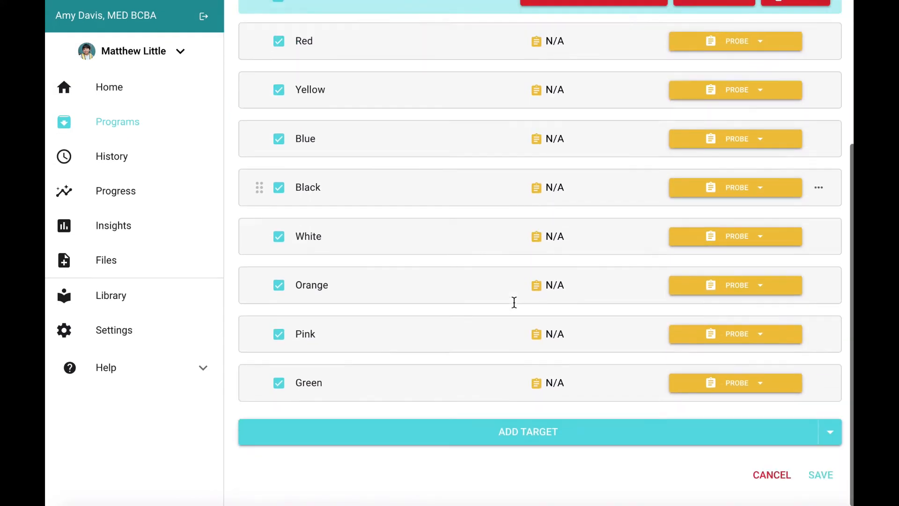
{"action": "scroll", "coordinate": [514, 305], "scroll_direction": "up", "scroll_amount": 1}
{"action": "scroll", "coordinate": [619, 136], "scroll_direction": "up", "scroll_amount": 1}
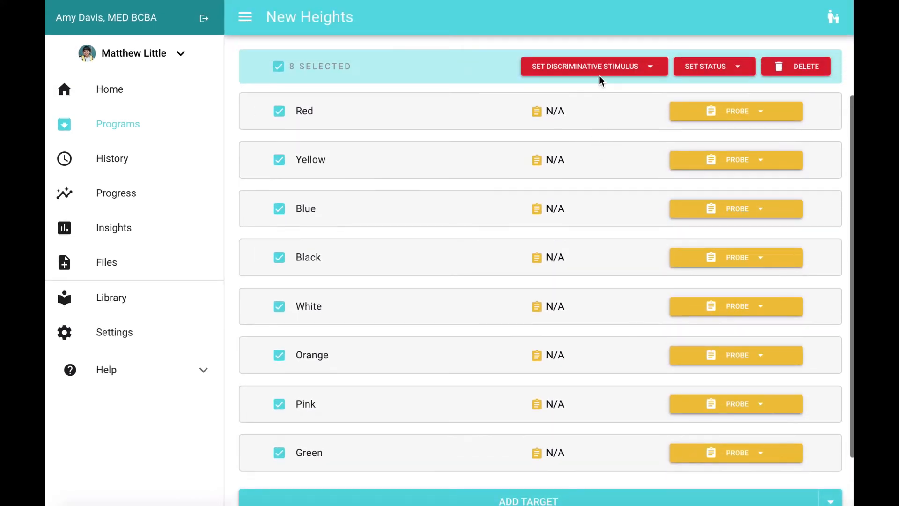
{"action": "left_click", "coordinate": [283, 66]}
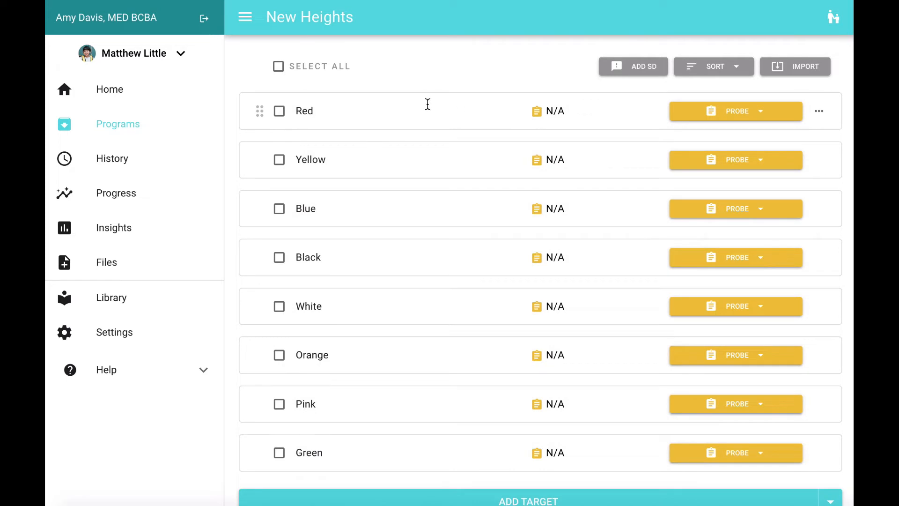
{"action": "left_click", "coordinate": [651, 69]}
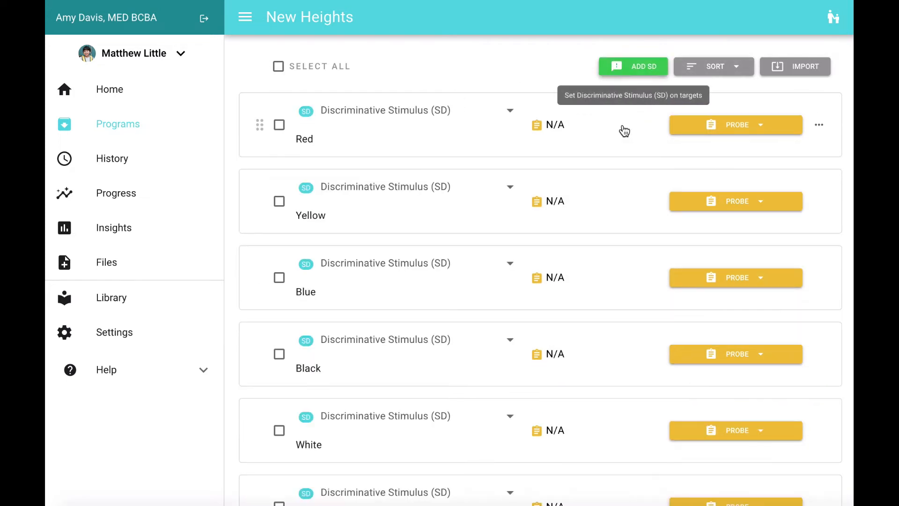
{"action": "left_click", "coordinate": [516, 113]}
{"action": "type", "text": "What "}
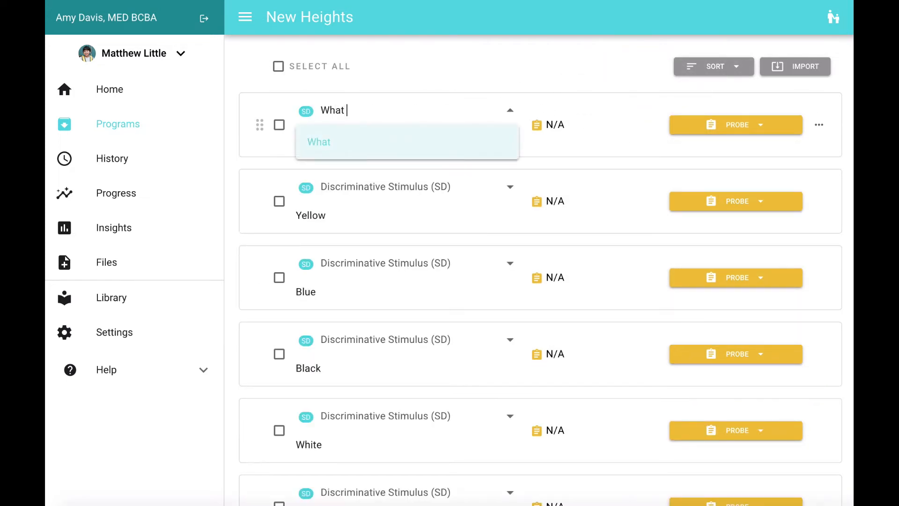
{"action": "type", "text": "color is this?"}
{"action": "left_click", "coordinate": [581, 67]}
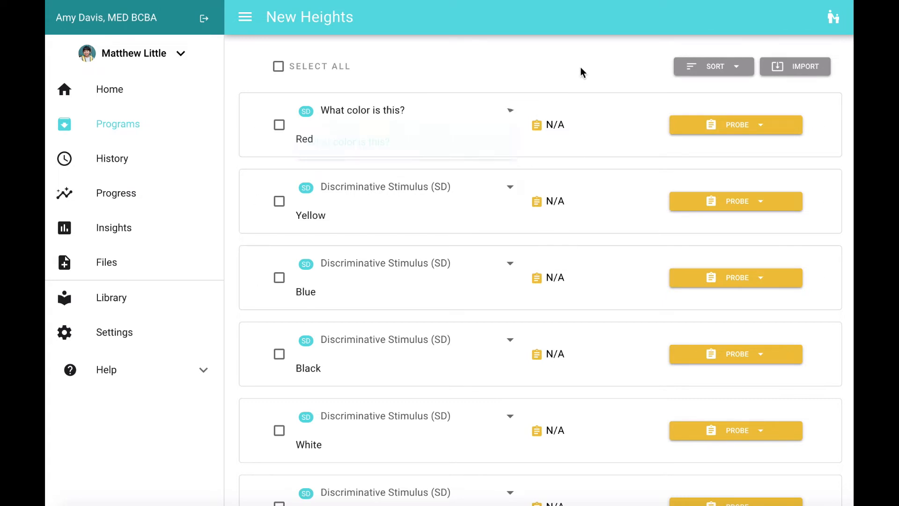
Look over the target types available when adding a new target to the program.
{"action": "scroll", "coordinate": [547, 289], "scroll_direction": "down", "scroll_amount": 6}
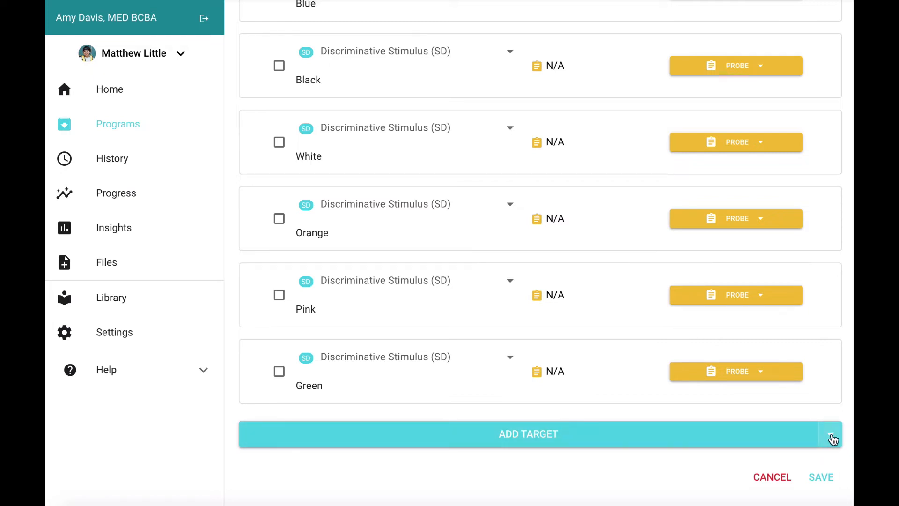
{"action": "left_click", "coordinate": [831, 435]}
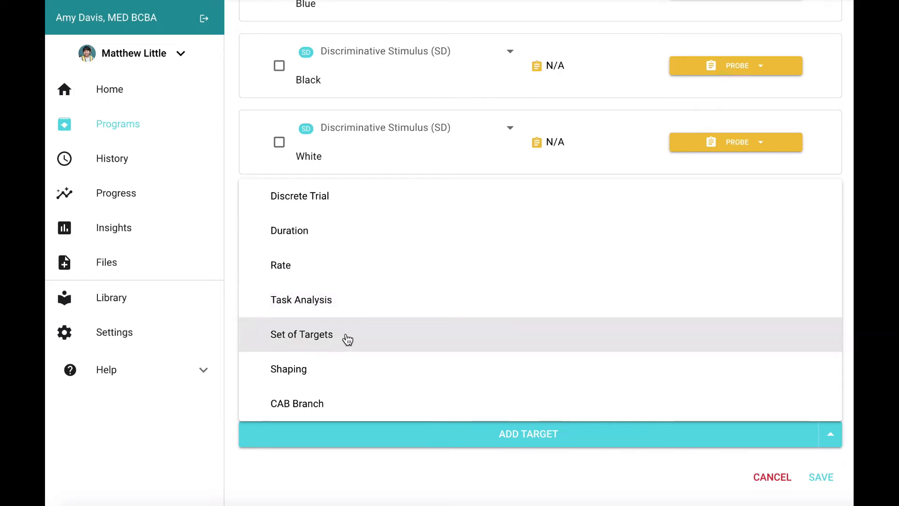
{"action": "left_click", "coordinate": [560, 474]}
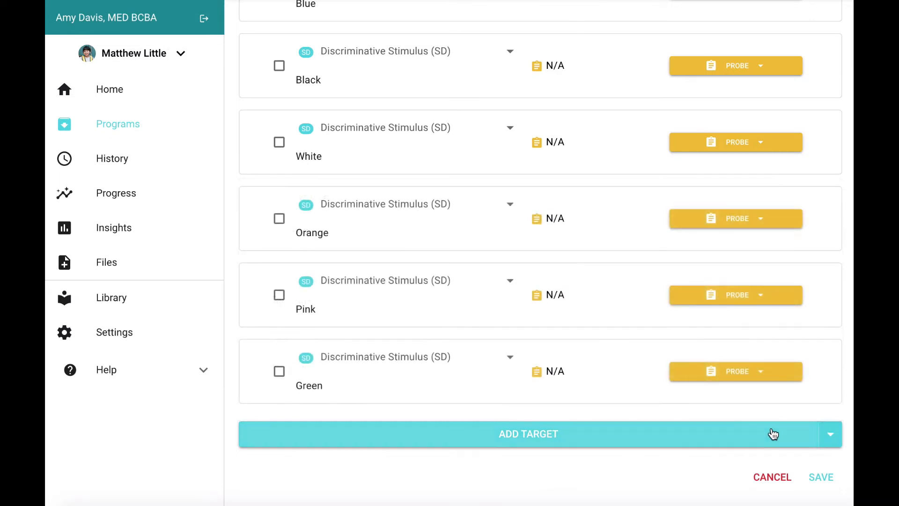
{"action": "scroll", "coordinate": [808, 313], "scroll_direction": "up", "scroll_amount": 1}
{"action": "scroll", "coordinate": [808, 314], "scroll_direction": "down", "scroll_amount": 1}
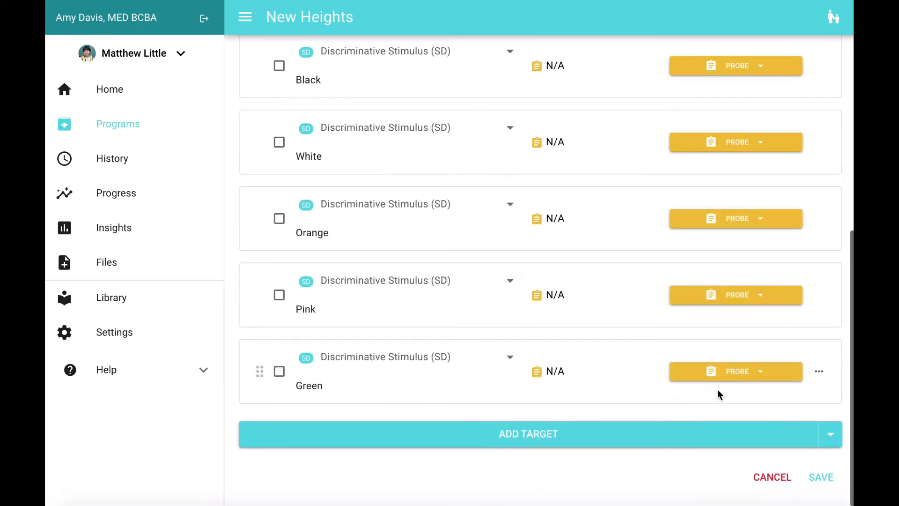
Examine the options of the Green target, including the types it can be changed to.
{"action": "left_click", "coordinate": [824, 375]}
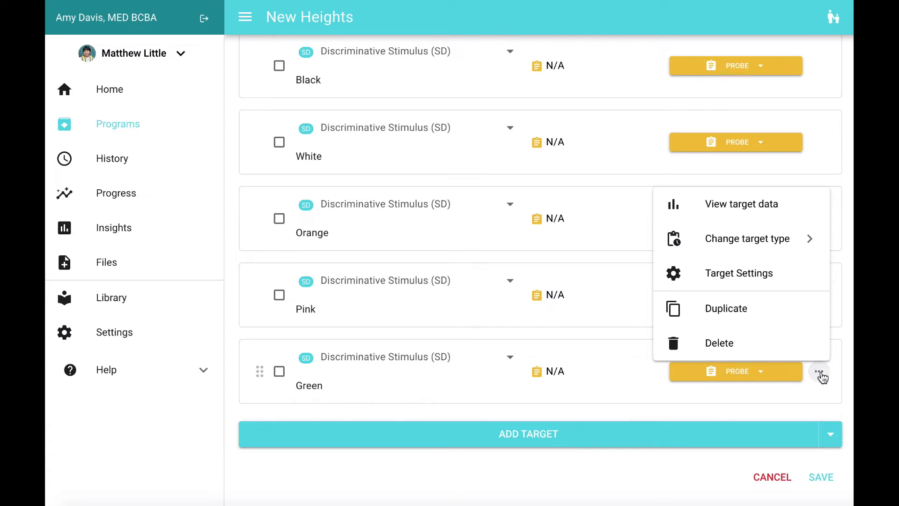
{"action": "left_click", "coordinate": [779, 237]}
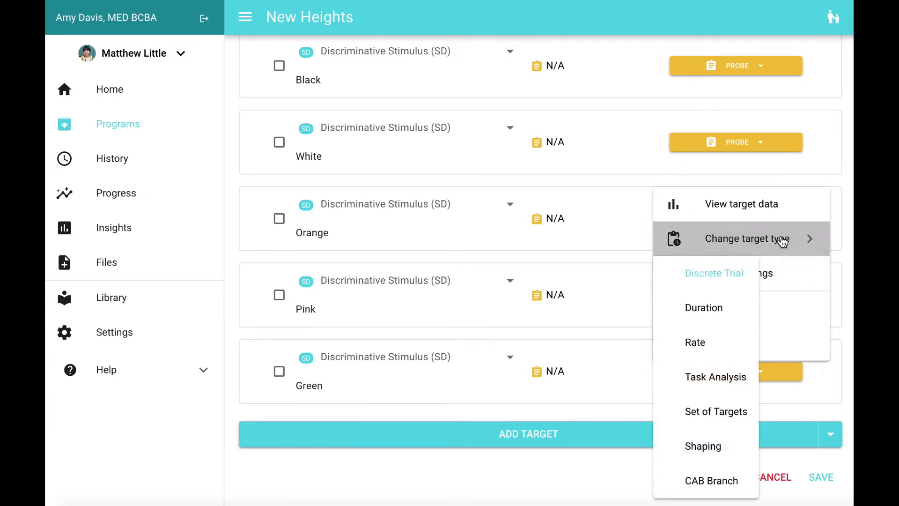
{"action": "left_click", "coordinate": [606, 480]}
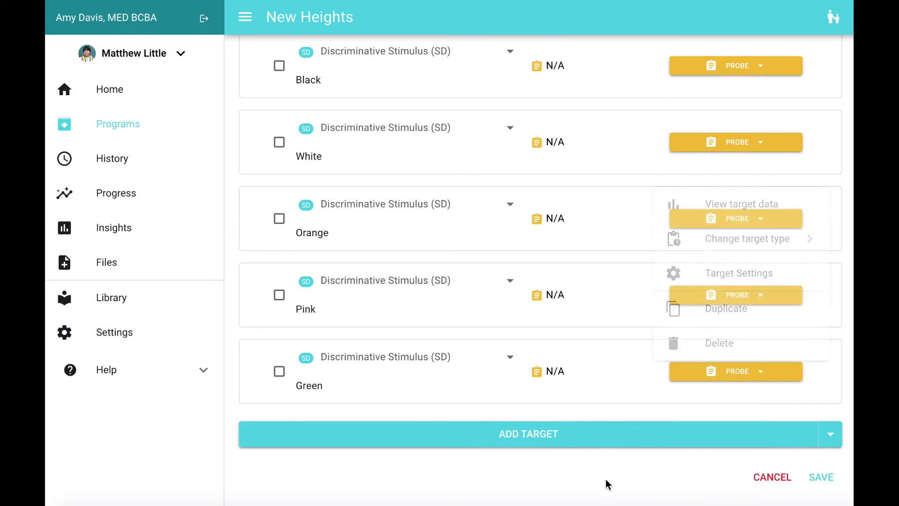
Set the program's mastering workflow to "80% across 3 sessions (min. 3 trials), auto-open (4) to Probe".
{"action": "scroll", "coordinate": [686, 442], "scroll_direction": "up", "scroll_amount": 10}
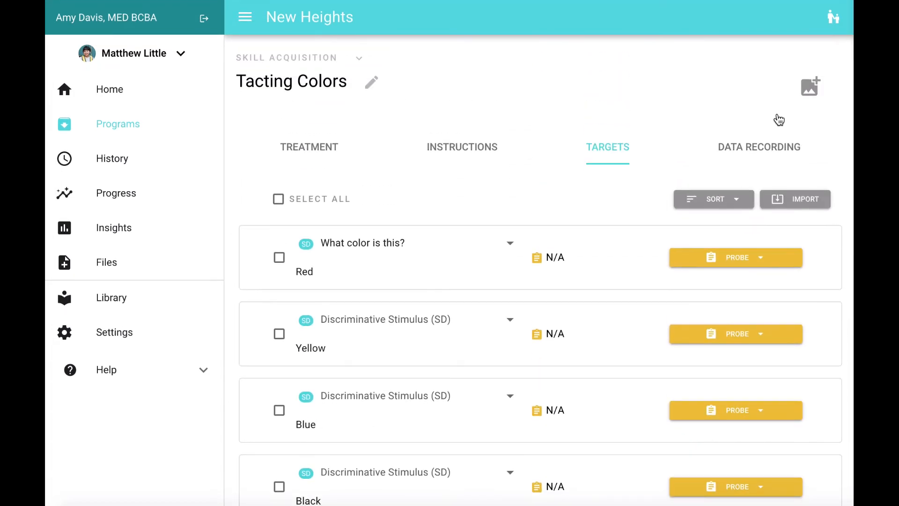
{"action": "left_click", "coordinate": [771, 152]}
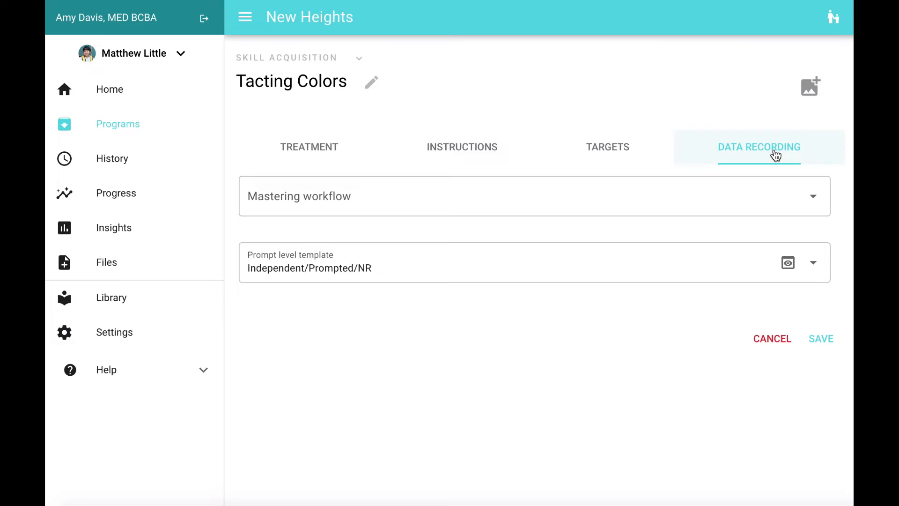
{"action": "left_click", "coordinate": [806, 196]}
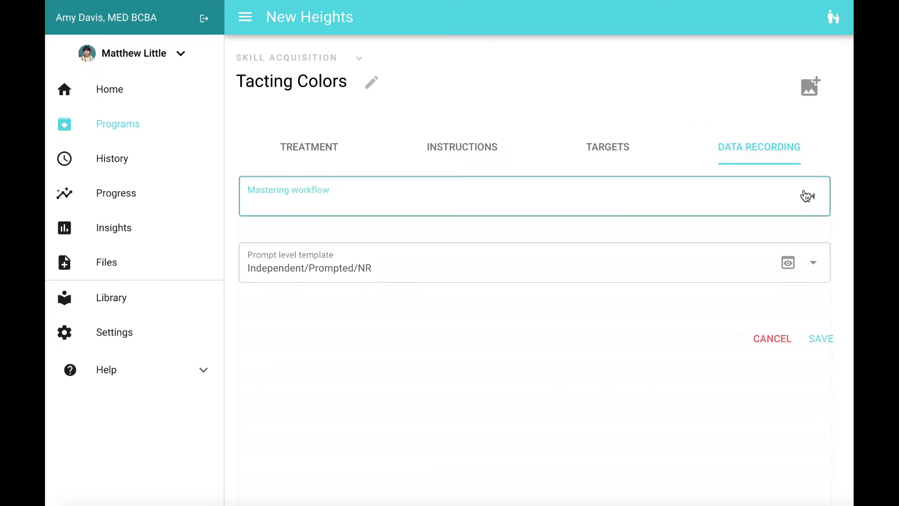
{"action": "scroll", "coordinate": [718, 328], "scroll_direction": "down", "scroll_amount": 5}
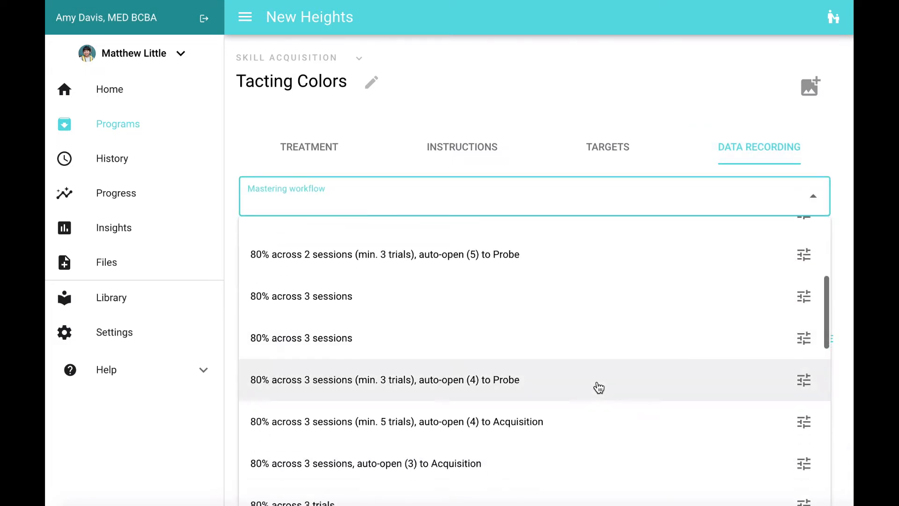
{"action": "left_click", "coordinate": [635, 387]}
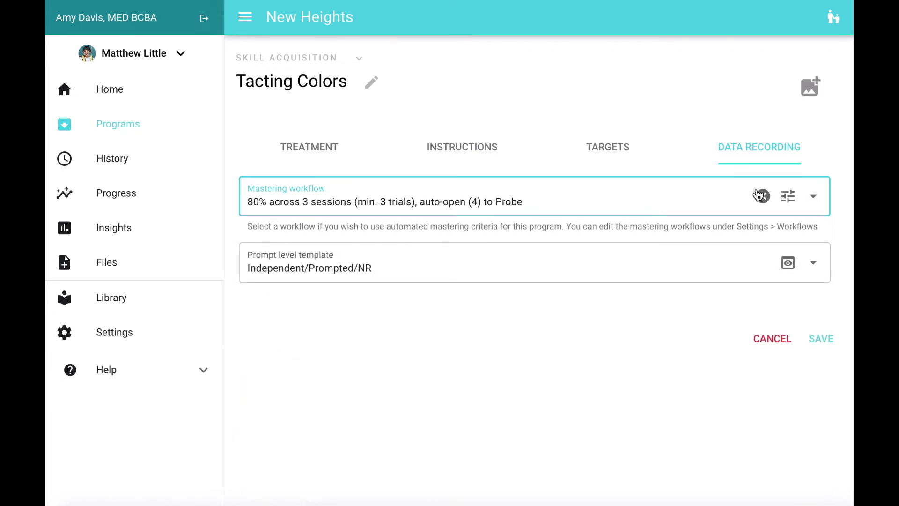
In the workflow's settings, set the Probe phase's minimum number of trials per session to 1.
{"action": "left_click", "coordinate": [789, 199]}
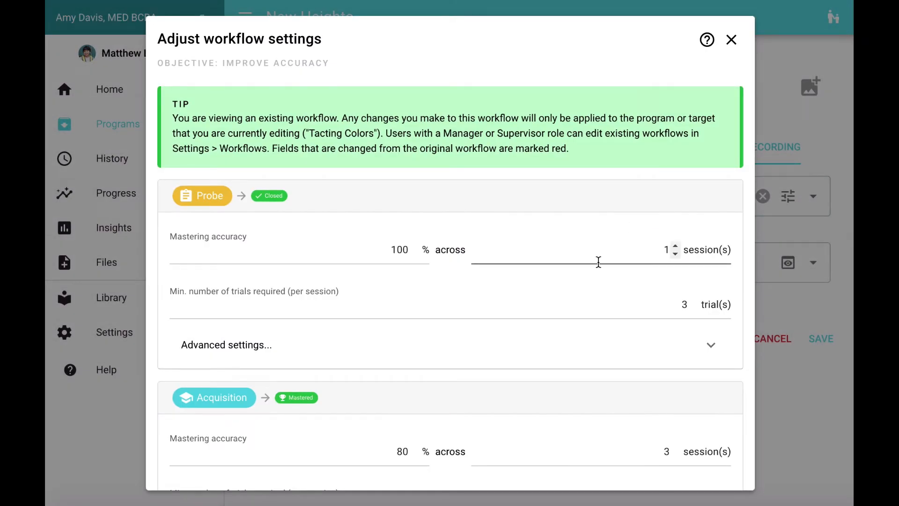
{"action": "left_click", "coordinate": [693, 308]}
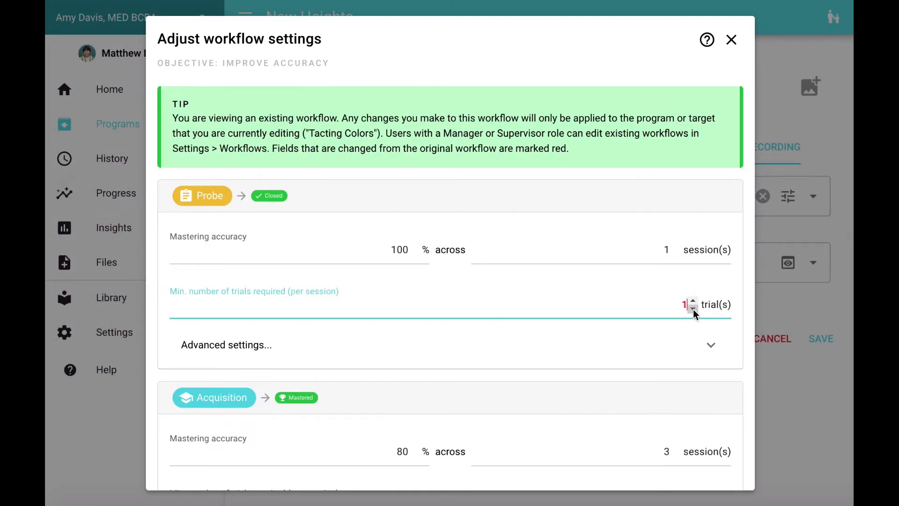
{"action": "left_click", "coordinate": [693, 310]}
Set the Acquisition phase's mastering accuracy to 90% and its minimum number of trials per session to 5.
{"action": "scroll", "coordinate": [746, 377], "scroll_direction": "down", "scroll_amount": 6}
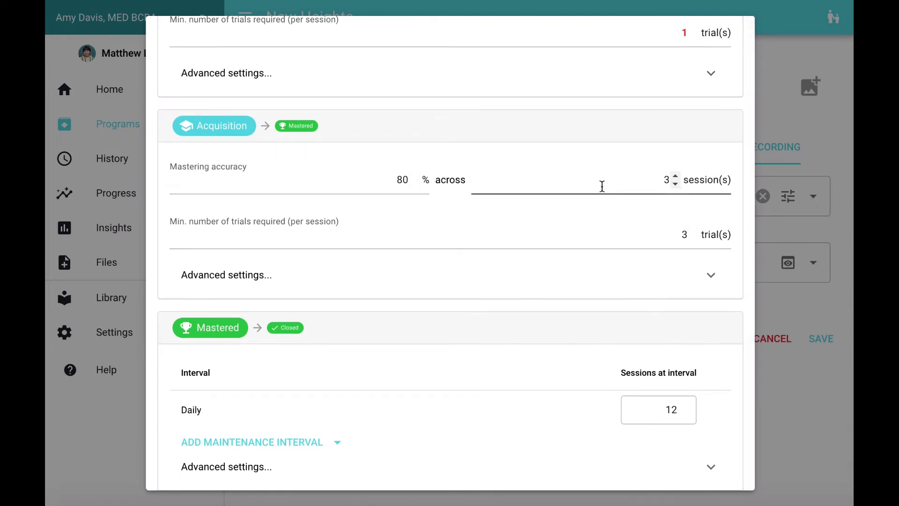
{"action": "left_click", "coordinate": [405, 183]}
{"action": "key", "text": "BackSpace"}
{"action": "type", "text": "9"}
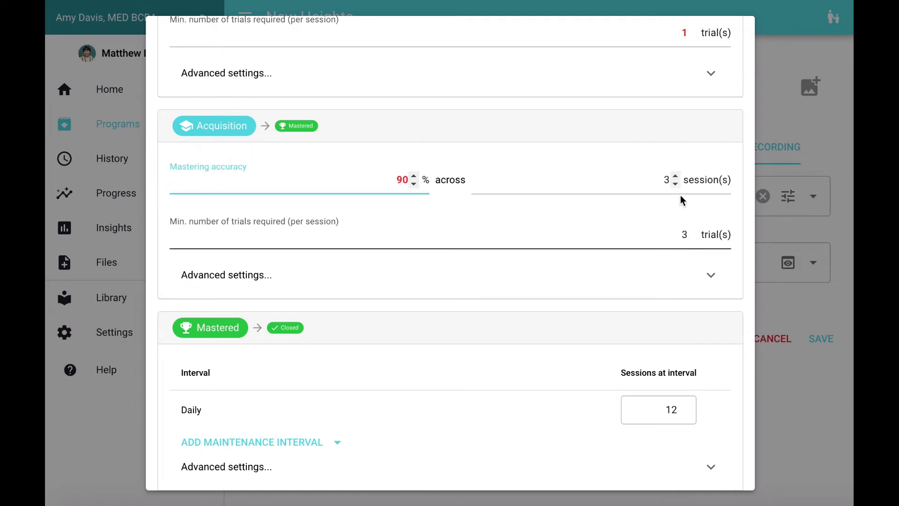
{"action": "left_click", "coordinate": [693, 232]}
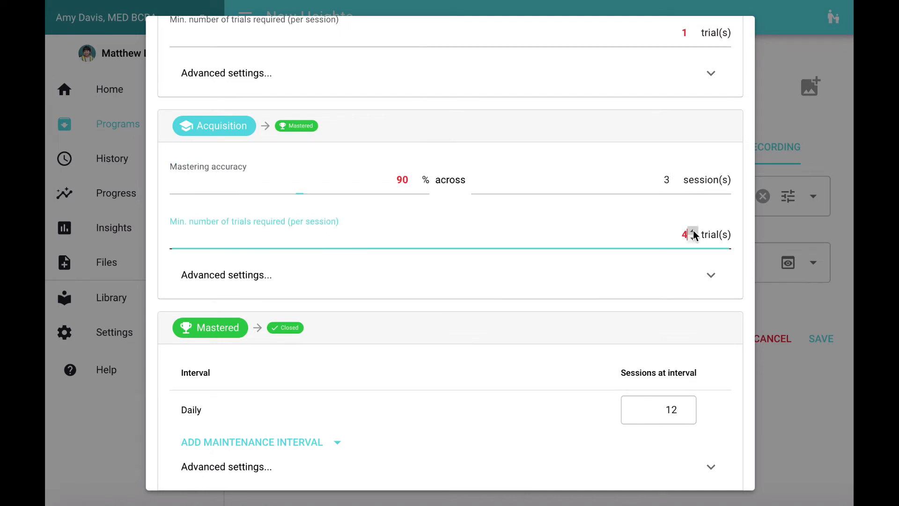
{"action": "left_click", "coordinate": [693, 232]}
{"action": "left_click", "coordinate": [746, 280]}
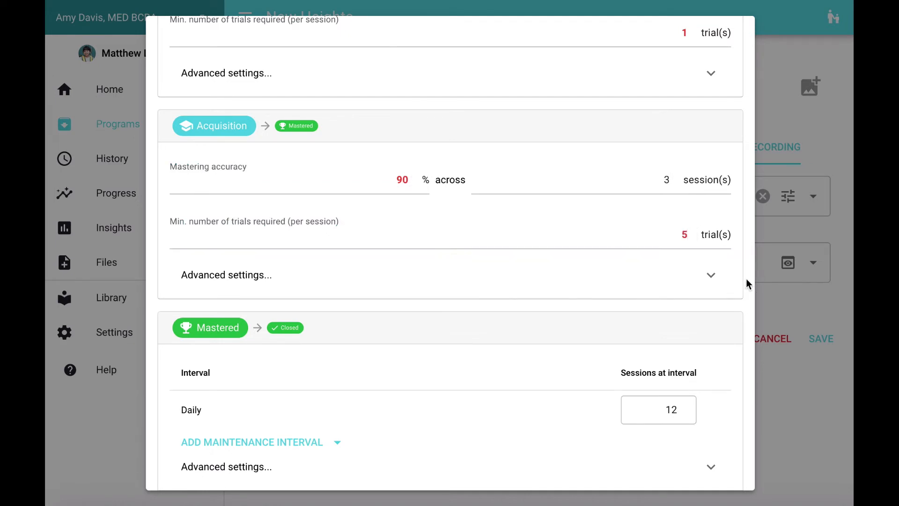
Review the workflow's Mastered and Waiting settings and apply the adjustments to the program.
{"action": "scroll", "coordinate": [689, 314], "scroll_direction": "down", "scroll_amount": 2}
{"action": "scroll", "coordinate": [688, 317], "scroll_direction": "down", "scroll_amount": 3}
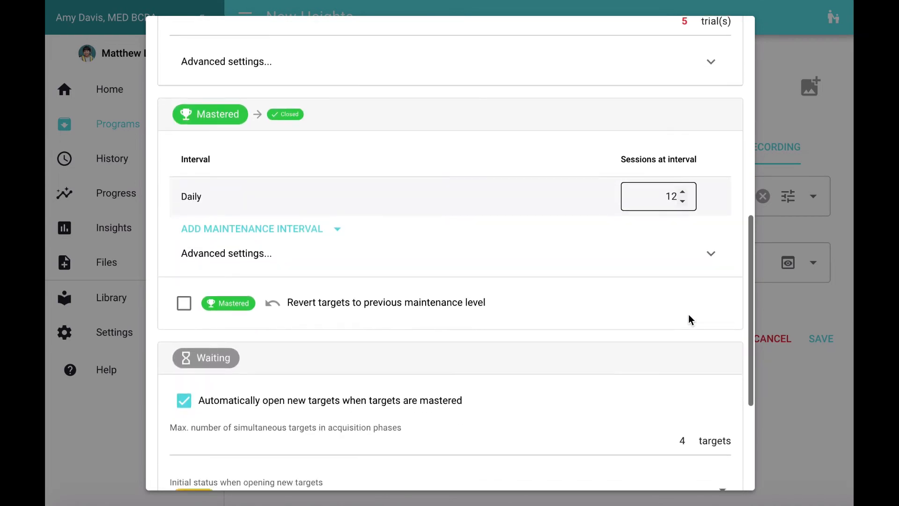
{"action": "scroll", "coordinate": [318, 414], "scroll_direction": "down", "scroll_amount": 3}
{"action": "scroll", "coordinate": [318, 415], "scroll_direction": "down", "scroll_amount": 2}
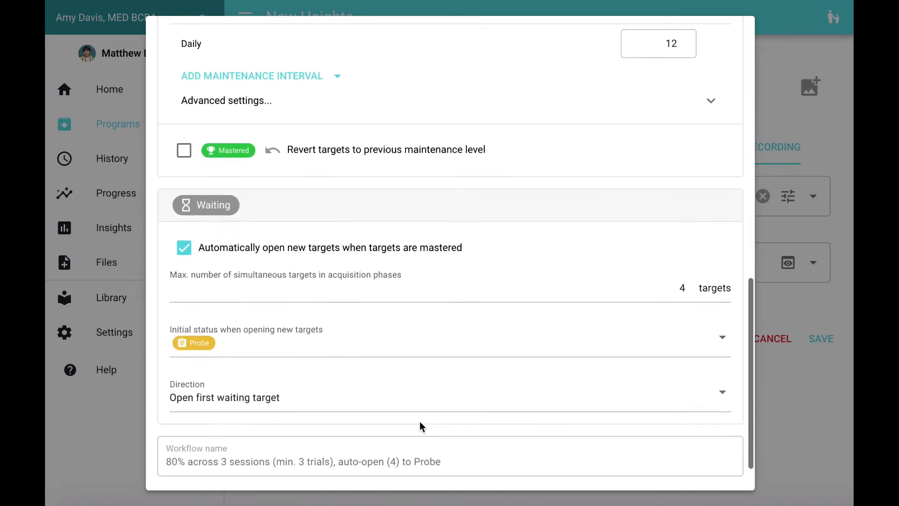
{"action": "left_click", "coordinate": [731, 471]}
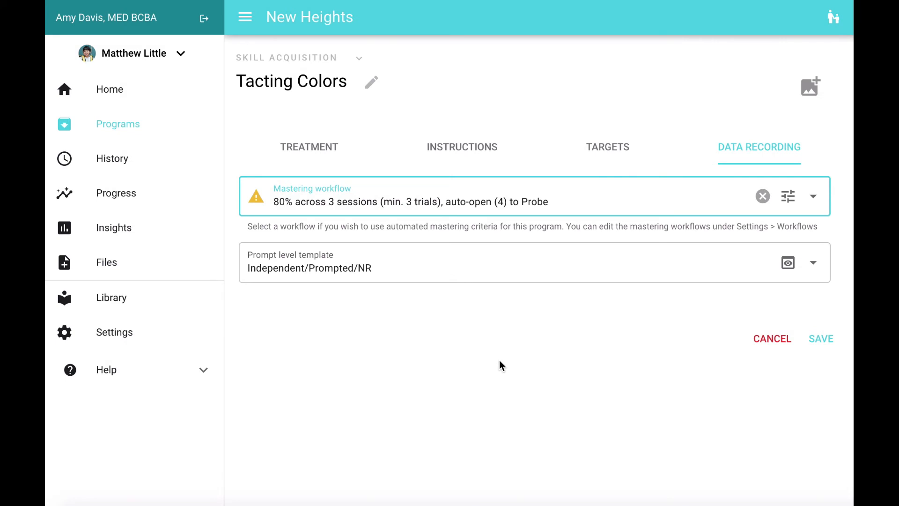
{"action": "mouse_move", "coordinate": [259, 203]}
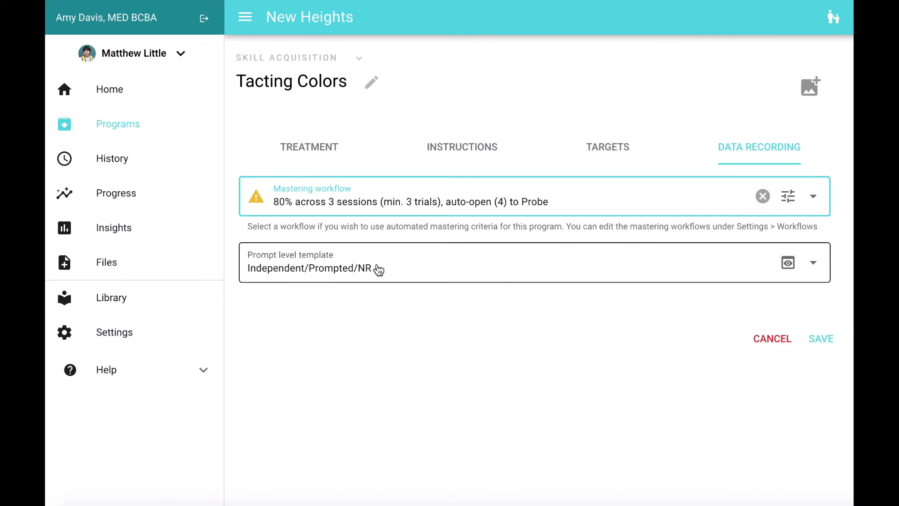
Change the prompt level template to +/- and preview its prompt levels.
{"action": "left_click", "coordinate": [814, 262]}
{"action": "scroll", "coordinate": [737, 196], "scroll_direction": "up", "scroll_amount": 10}
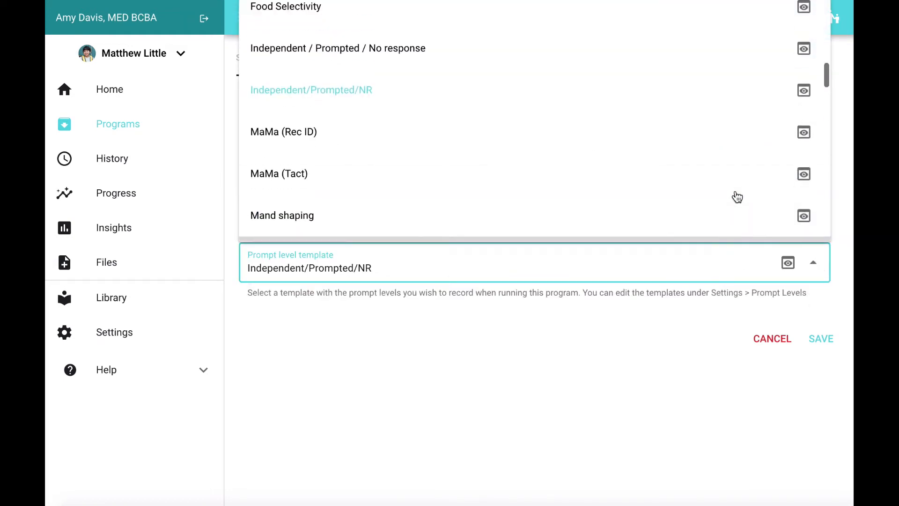
{"action": "scroll", "coordinate": [738, 197], "scroll_direction": "up", "scroll_amount": 5}
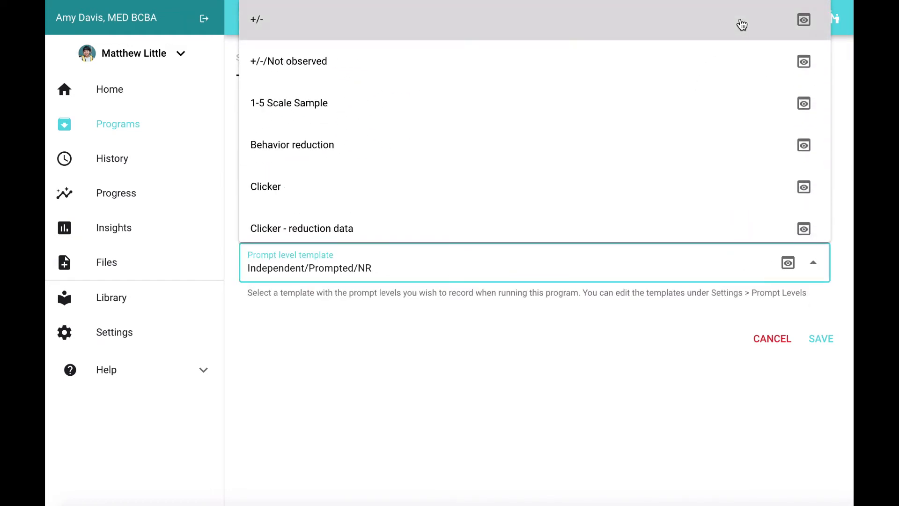
{"action": "left_click", "coordinate": [741, 22]}
{"action": "left_click", "coordinate": [789, 263]}
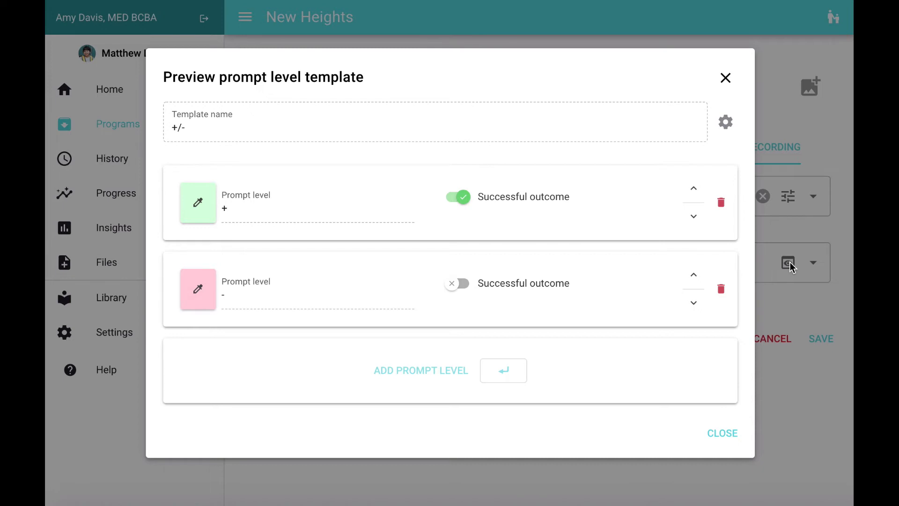
{"action": "left_click", "coordinate": [726, 78]}
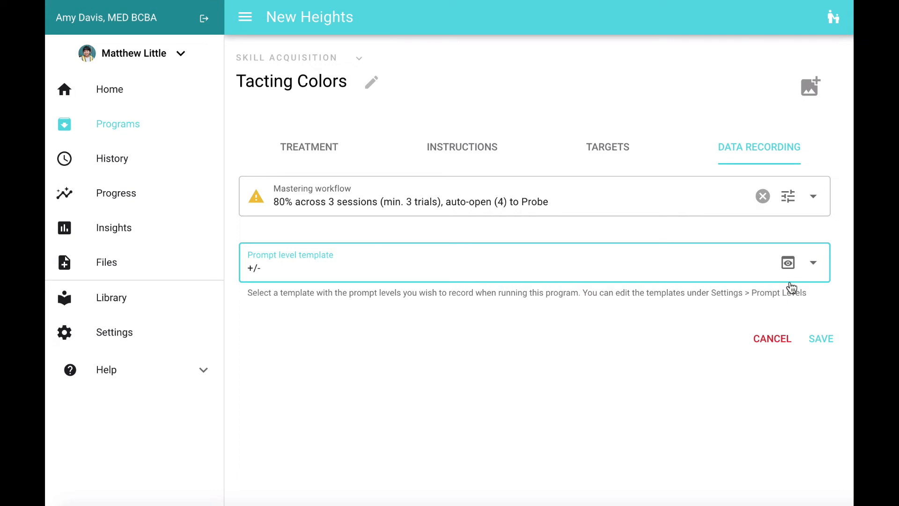
Search the cover photos for "Colors", set a multicoloured abstract image as the program's cover photo, and save the program.
{"action": "left_click", "coordinate": [807, 98]}
{"action": "type", "text": "Colors"}
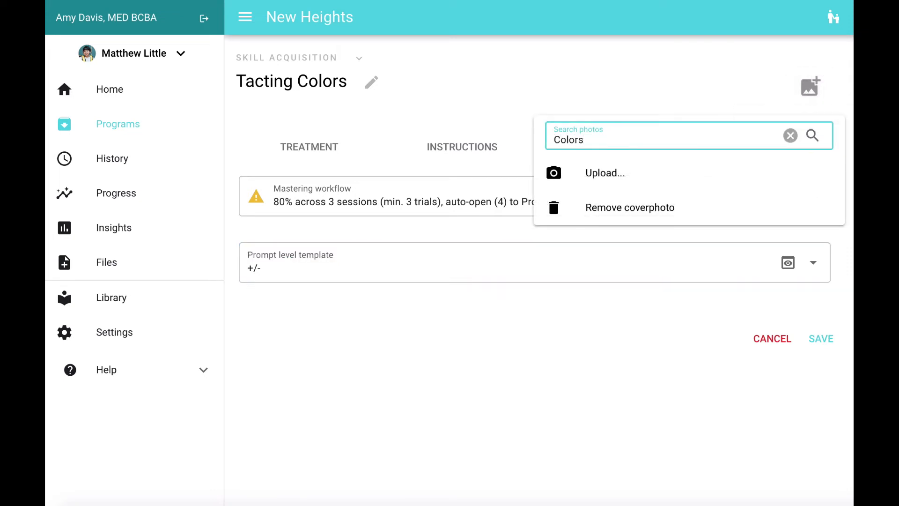
{"action": "key", "text": "Return"}
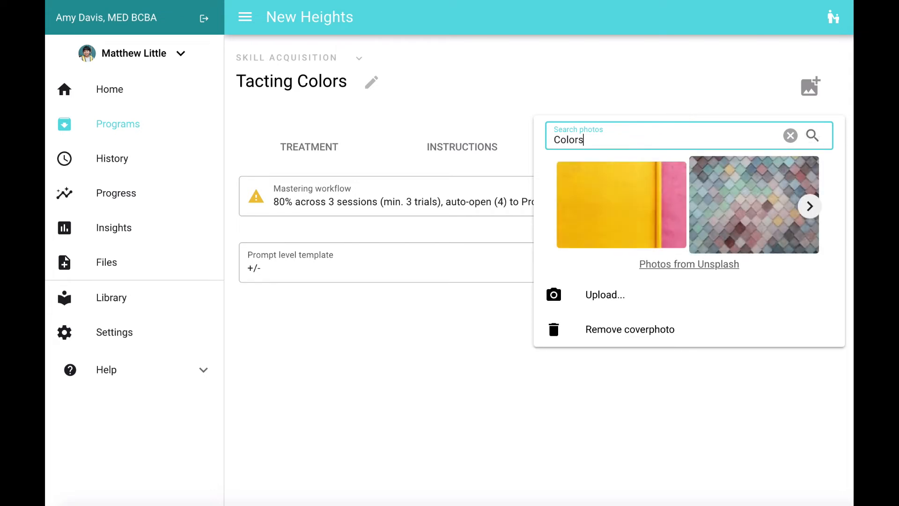
{"action": "left_click", "coordinate": [810, 206]}
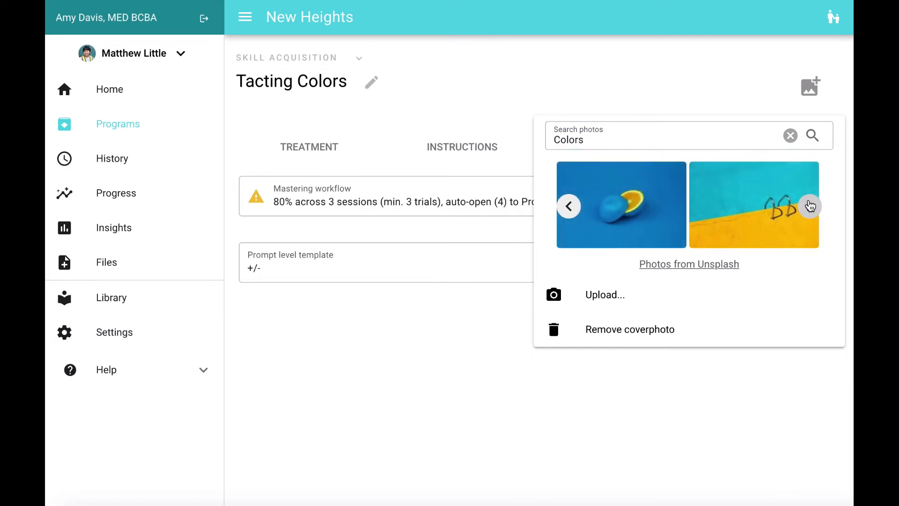
{"action": "left_click", "coordinate": [810, 206]}
{"action": "left_click", "coordinate": [810, 205]}
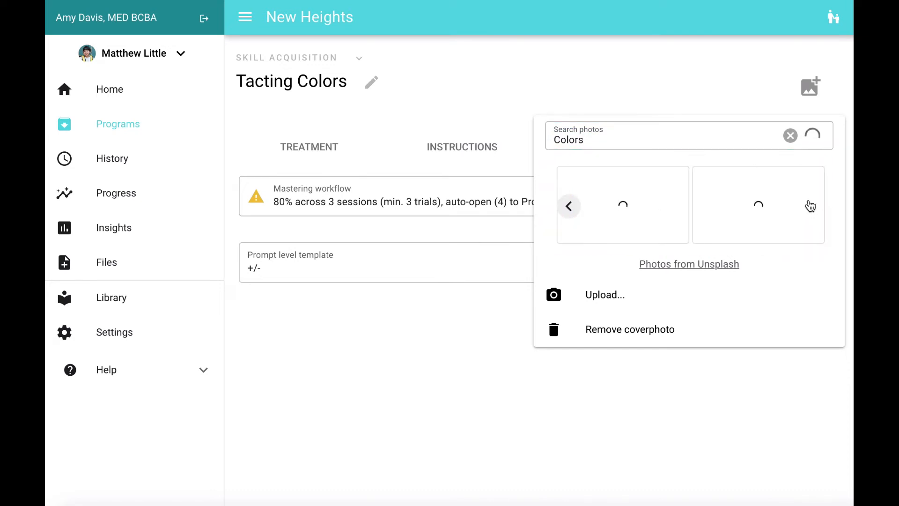
{"action": "left_click", "coordinate": [777, 211]}
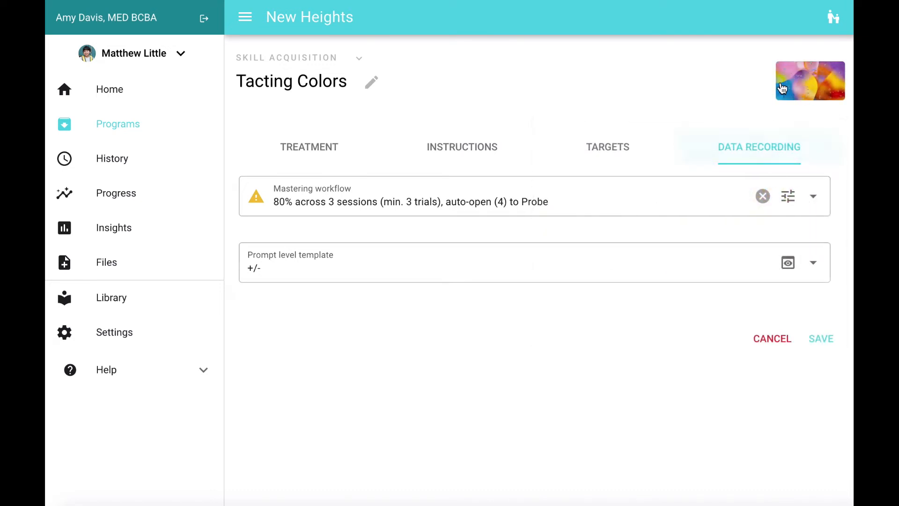
{"action": "left_click", "coordinate": [825, 339]}
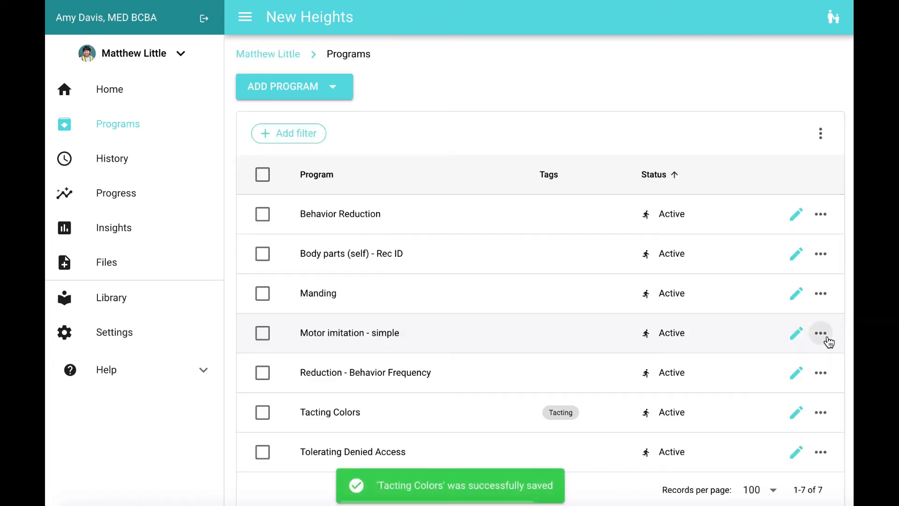
Return to the client's home page and add all of the client's programs to a session.
{"action": "left_click", "coordinate": [146, 93]}
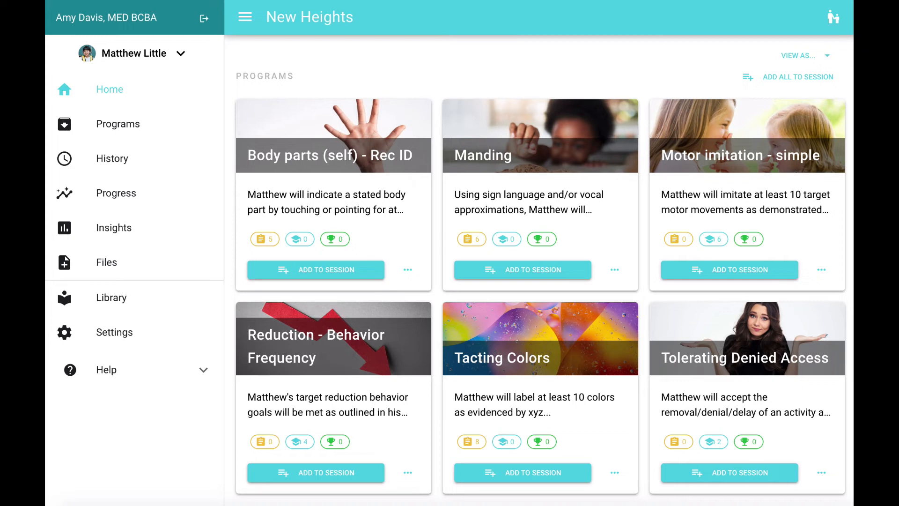
{"action": "left_click", "coordinate": [789, 84]}
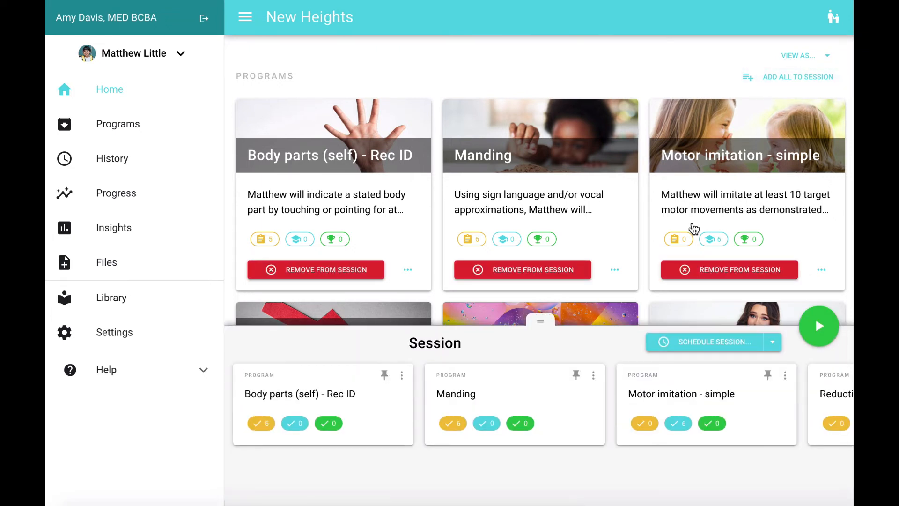
{"action": "scroll", "coordinate": [496, 287], "scroll_direction": "down", "scroll_amount": 2}
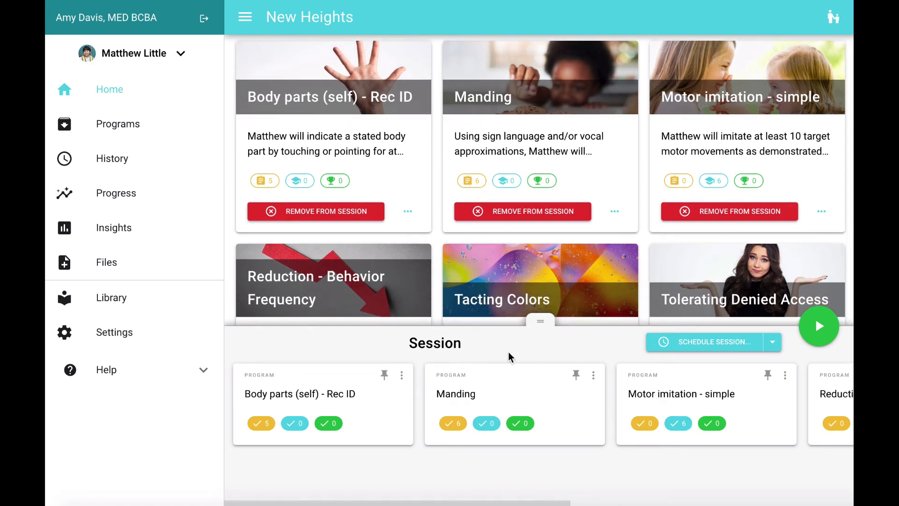
Reorder the session's programs so that Tolerating Denied Access comes before Tacting Colors.
{"action": "scroll", "coordinate": [689, 415], "scroll_direction": "right", "scroll_amount": 1}
{"action": "scroll", "coordinate": [689, 417], "scroll_direction": "right", "scroll_amount": 5}
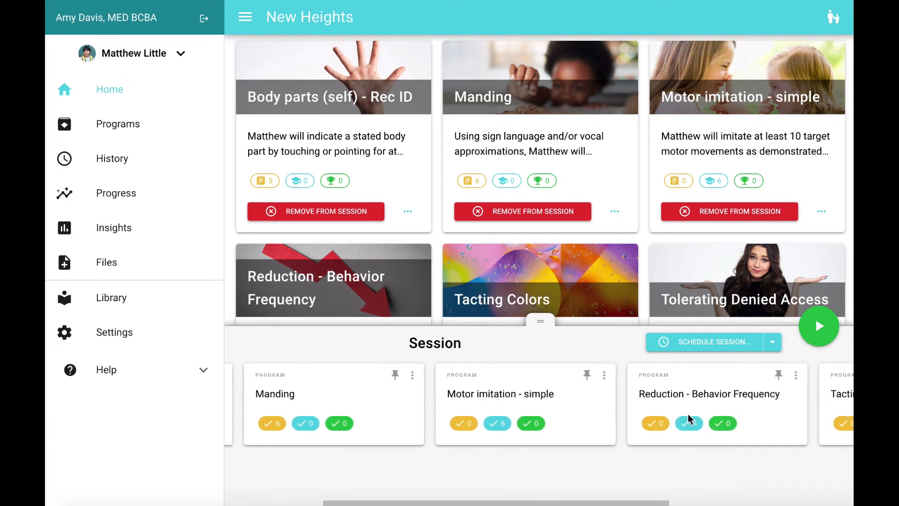
{"action": "scroll", "coordinate": [688, 417], "scroll_direction": "right", "scroll_amount": 3}
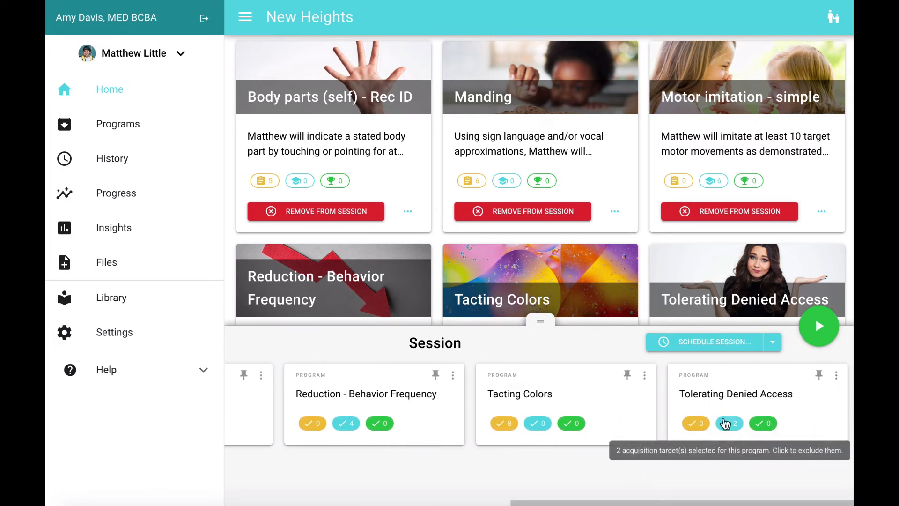
{"action": "left_click_drag", "start_coordinate": [748, 397], "coordinate": [528, 416]}
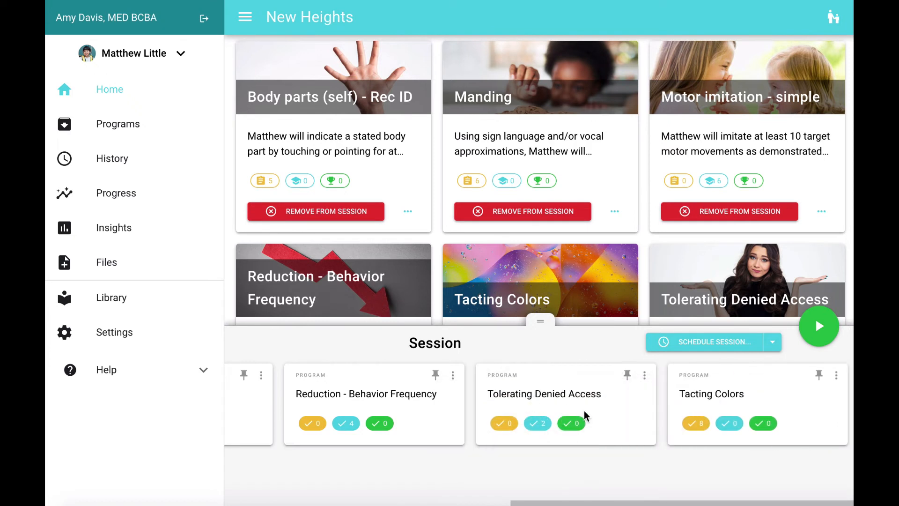
Pin the Reduction - Behavior Frequency and Manding programs to the start of the session and check the resulting order.
{"action": "scroll", "coordinate": [534, 395], "scroll_direction": "left", "scroll_amount": 3}
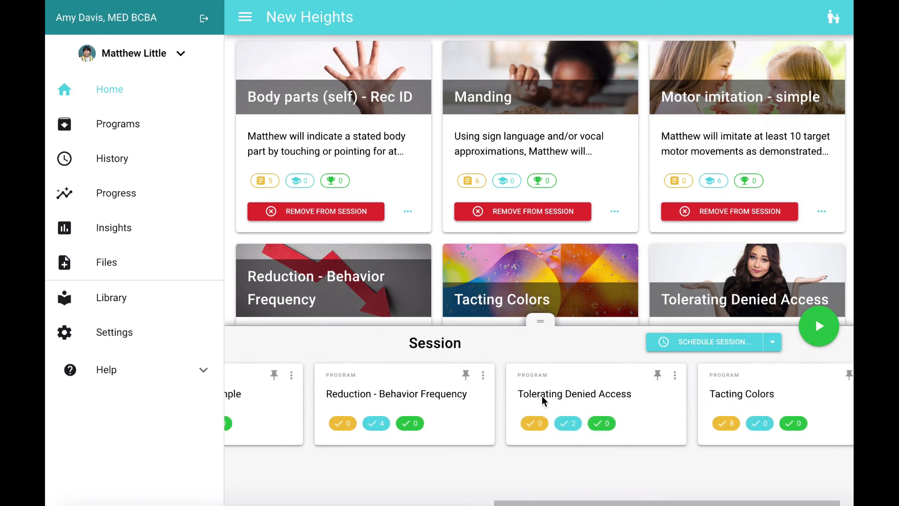
{"action": "left_click", "coordinate": [565, 376]}
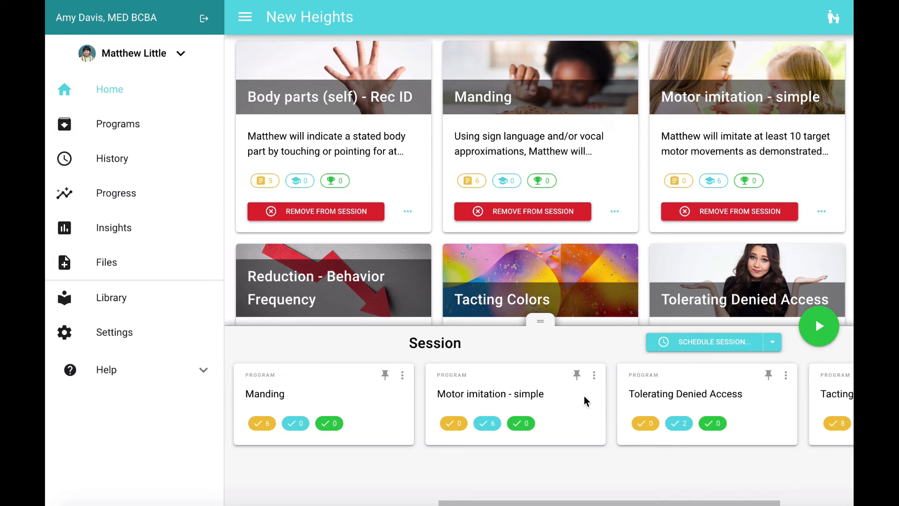
{"action": "left_click", "coordinate": [385, 375]}
{"action": "scroll", "coordinate": [469, 408], "scroll_direction": "left", "scroll_amount": 5}
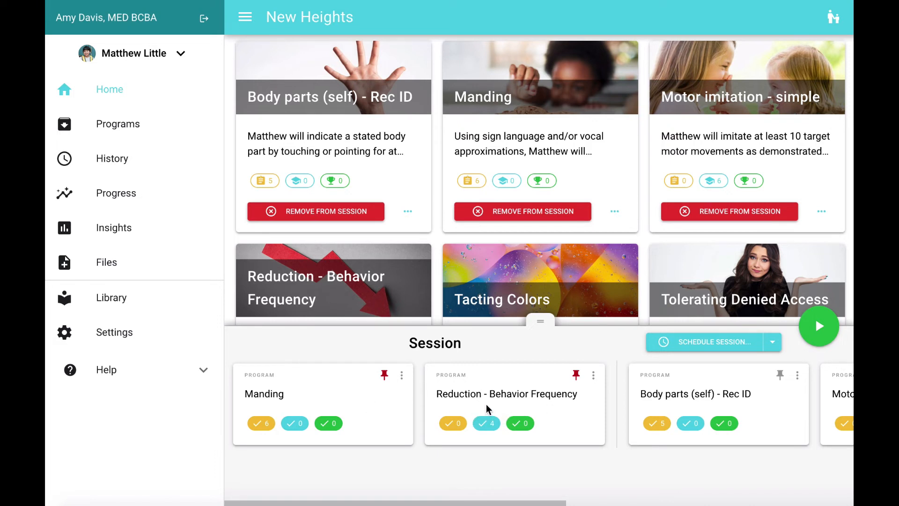
{"action": "scroll", "coordinate": [652, 424], "scroll_direction": "right", "scroll_amount": 5}
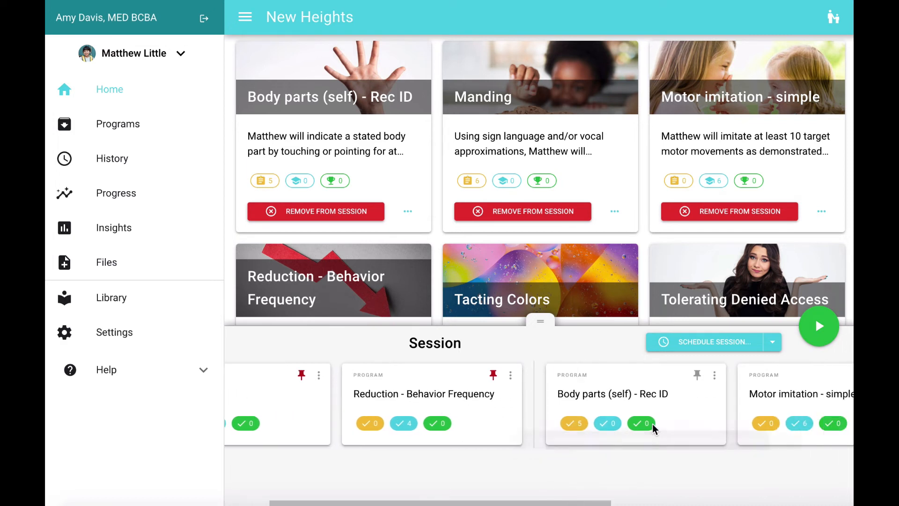
{"action": "scroll", "coordinate": [665, 429], "scroll_direction": "left", "scroll_amount": 3}
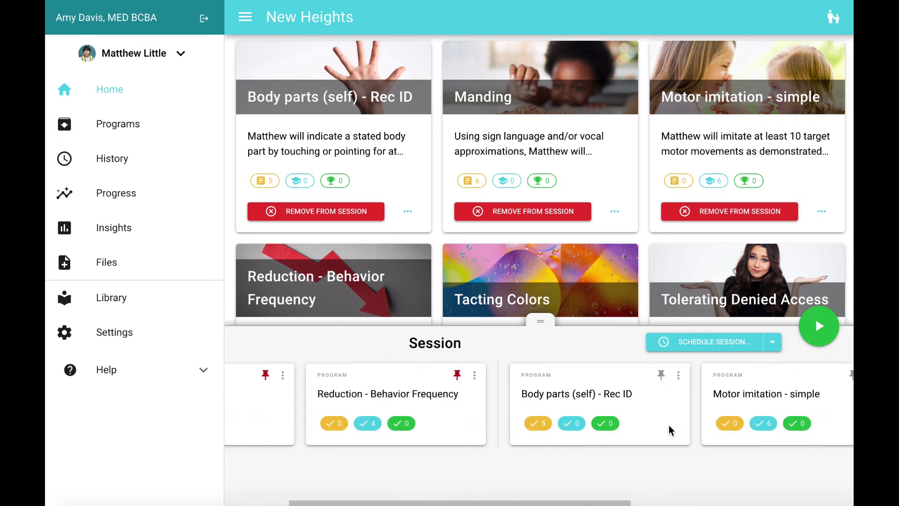
{"action": "scroll", "coordinate": [668, 429], "scroll_direction": "left", "scroll_amount": 2}
{"action": "scroll", "coordinate": [671, 430], "scroll_direction": "left", "scroll_amount": 1}
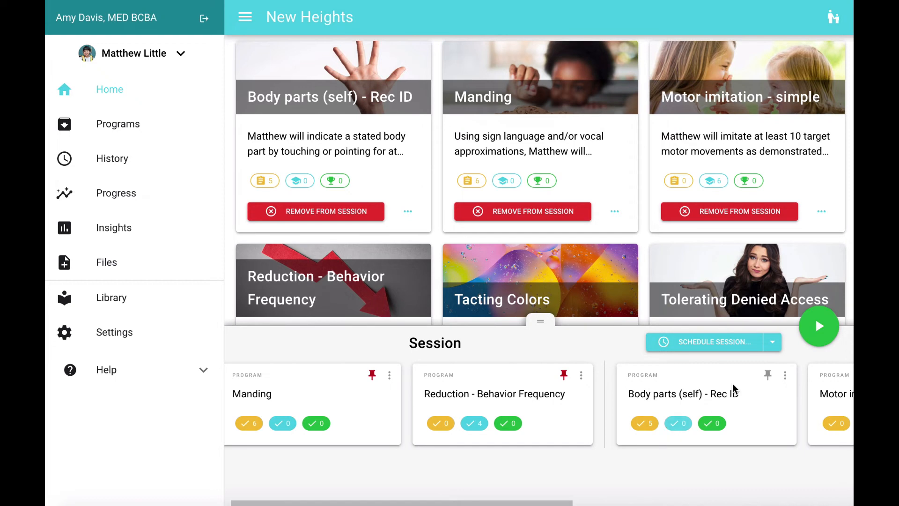
Start scheduling the session, name it "Daily Session", and set it to repeat on Monday, Wednesday and Friday.
{"action": "left_click", "coordinate": [712, 346]}
{"action": "left_click", "coordinate": [487, 231]}
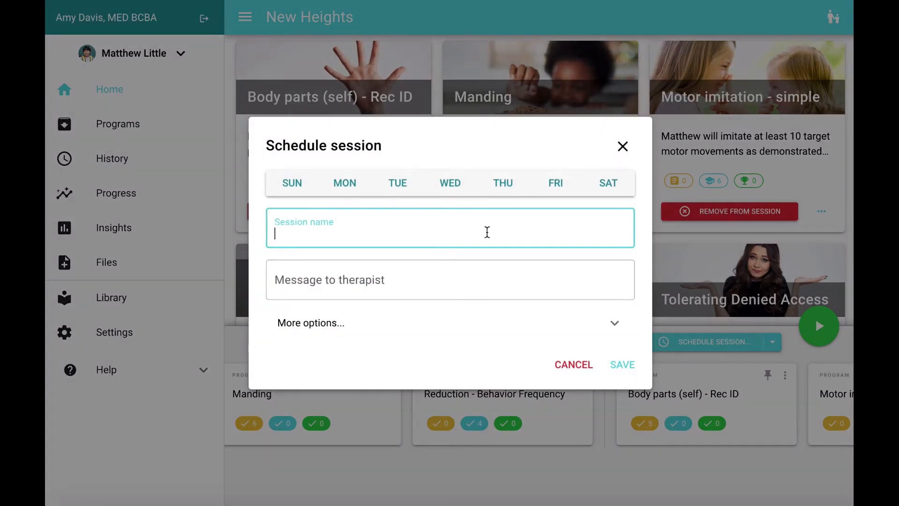
{"action": "type", "text": "Da"}
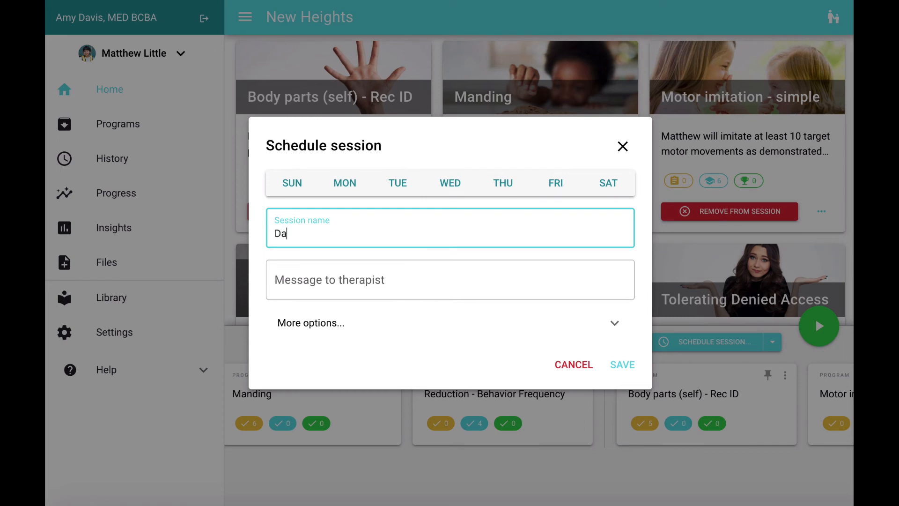
{"action": "type", "text": "ily Session"}
{"action": "left_click", "coordinate": [342, 186]}
{"action": "left_click", "coordinate": [445, 159]}
{"action": "left_click", "coordinate": [562, 158]}
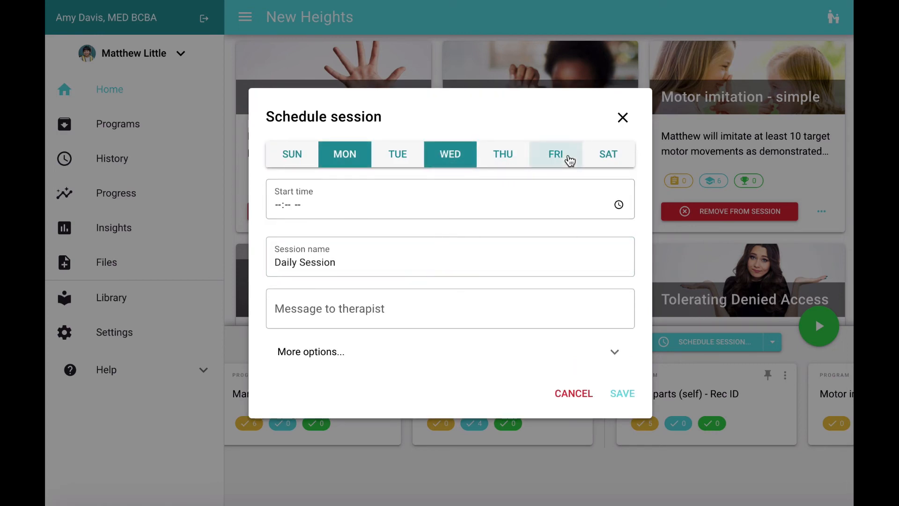
Set the session's start time to 09:00 AM, add the therapist message "Remember to have fun today!", and save the schedule.
{"action": "left_click", "coordinate": [301, 209]}
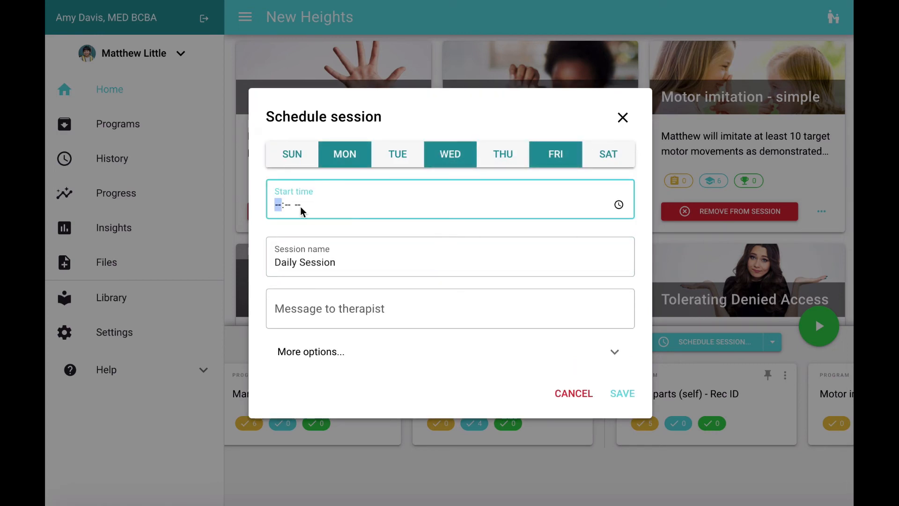
{"action": "type", "text": "9:00a"}
{"action": "left_click", "coordinate": [422, 311]}
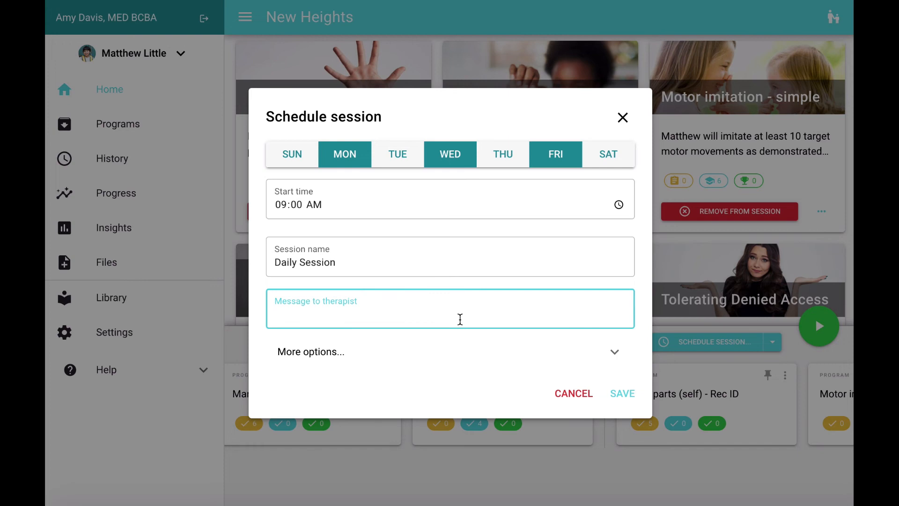
{"action": "type", "text": "Remember to have fun today!"}
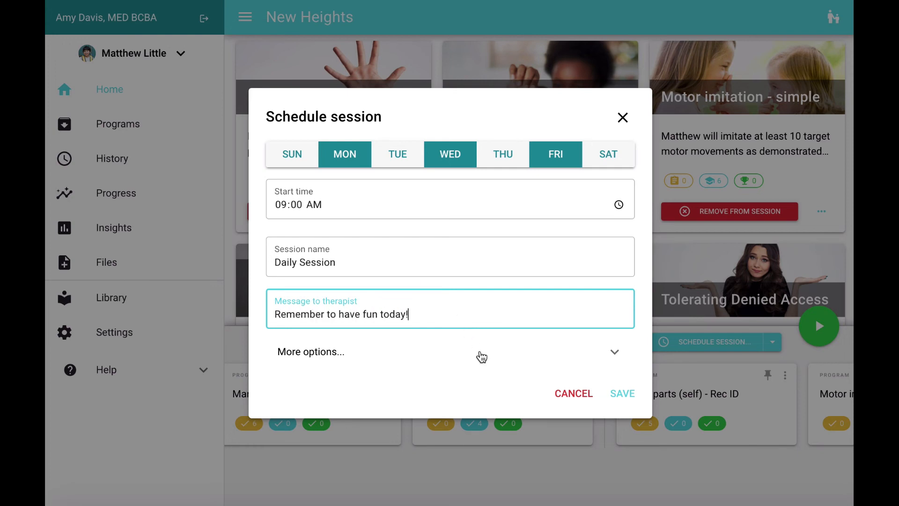
{"action": "left_click", "coordinate": [620, 393]}
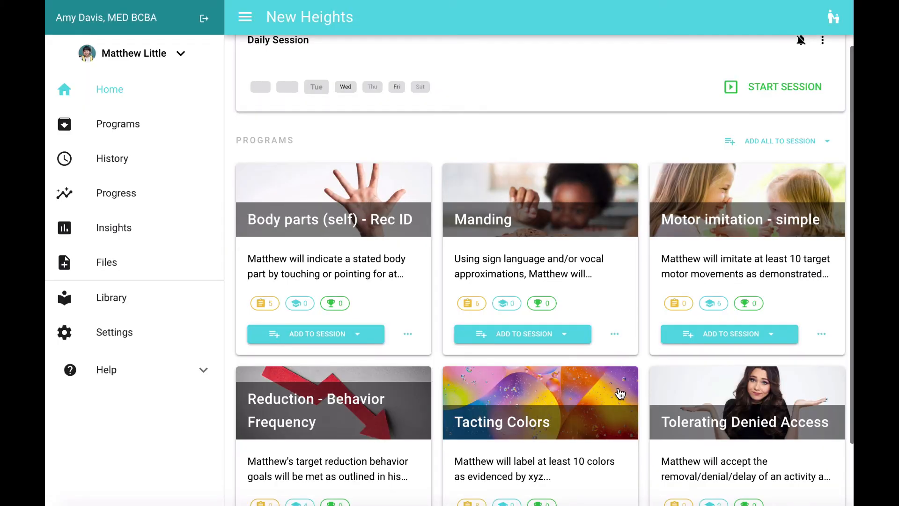
Limit the Daily Session's visibility and make it visible to the Behavior Technician role.
{"action": "scroll", "coordinate": [617, 369], "scroll_direction": "up", "scroll_amount": 1}
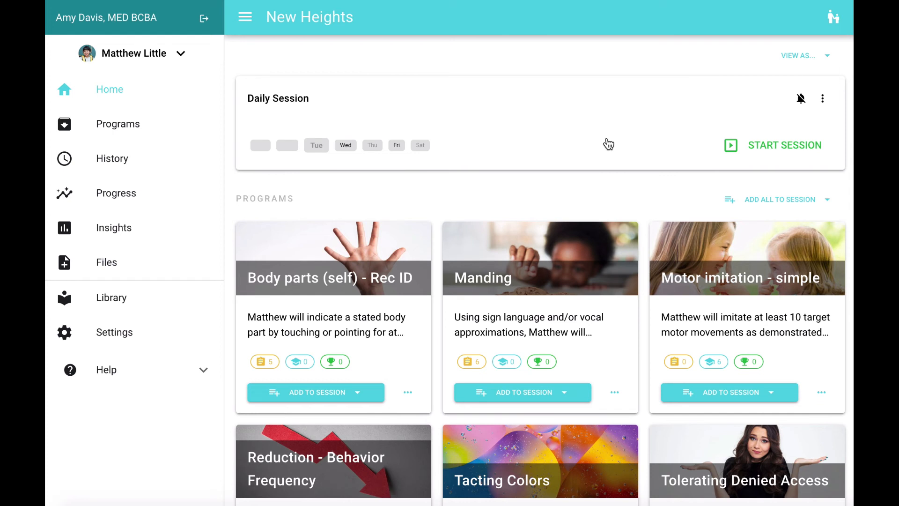
{"action": "left_click", "coordinate": [822, 101]}
{"action": "left_click", "coordinate": [763, 204]}
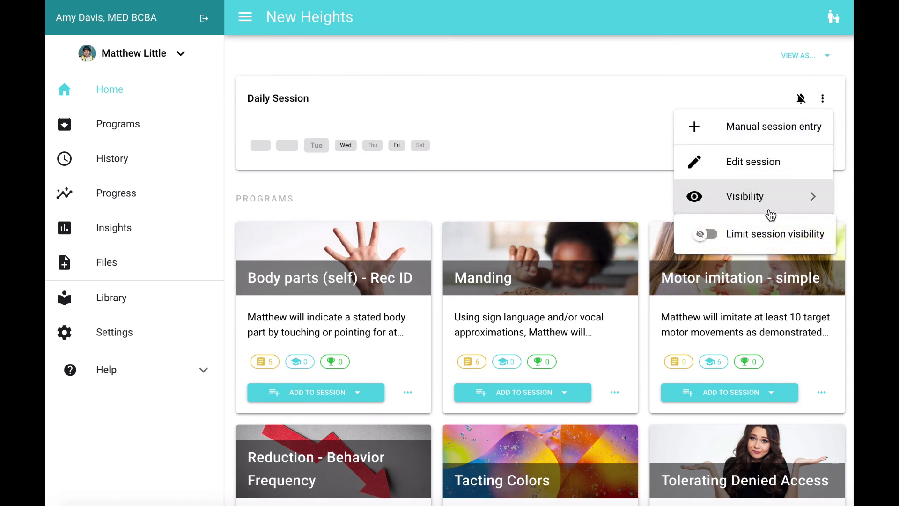
{"action": "left_click", "coordinate": [748, 236]}
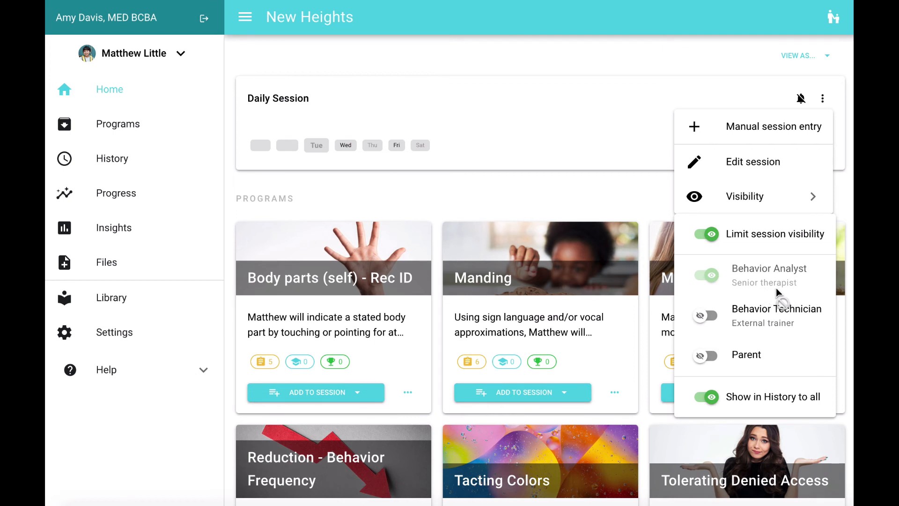
{"action": "left_click", "coordinate": [713, 316]}
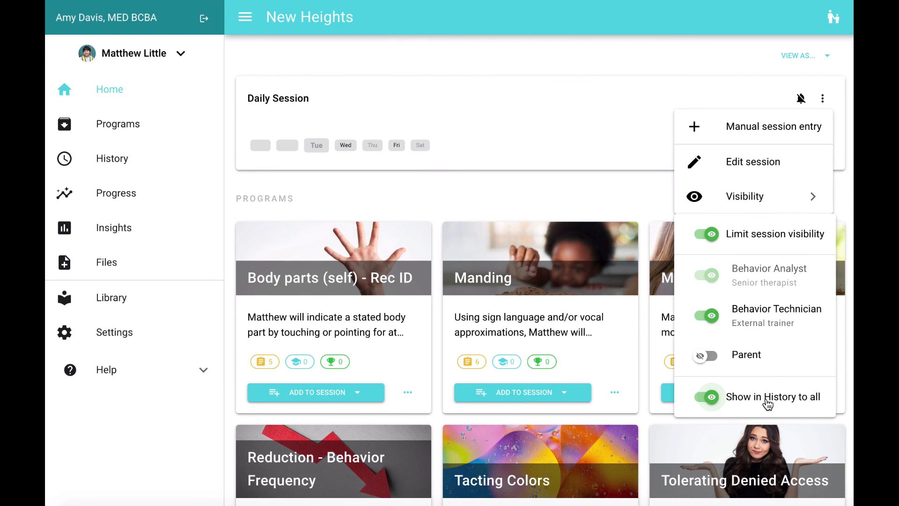
{"action": "left_click", "coordinate": [814, 196]}
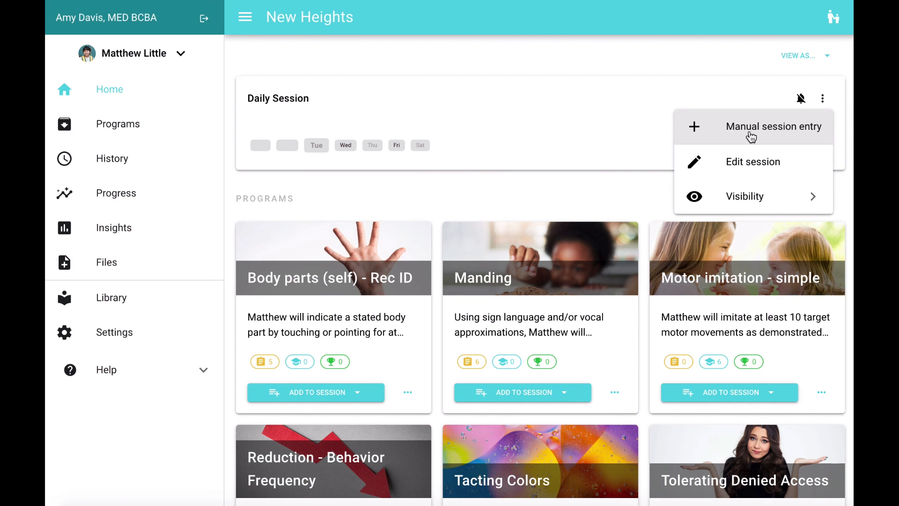
{"action": "left_click", "coordinate": [685, 58]}
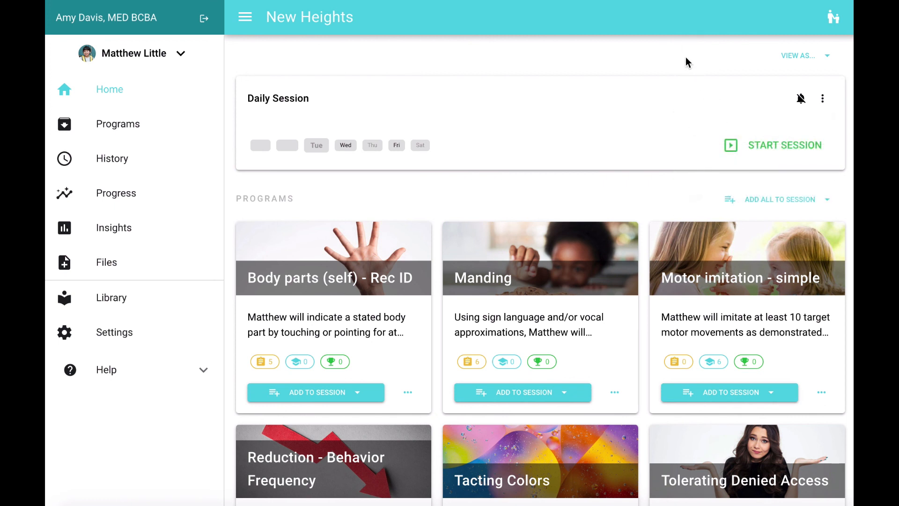
Enable custom Daily Session notifications for files/video attached, target mastered and target reopened, and try the immediate notification option.
{"action": "left_click", "coordinate": [801, 99]}
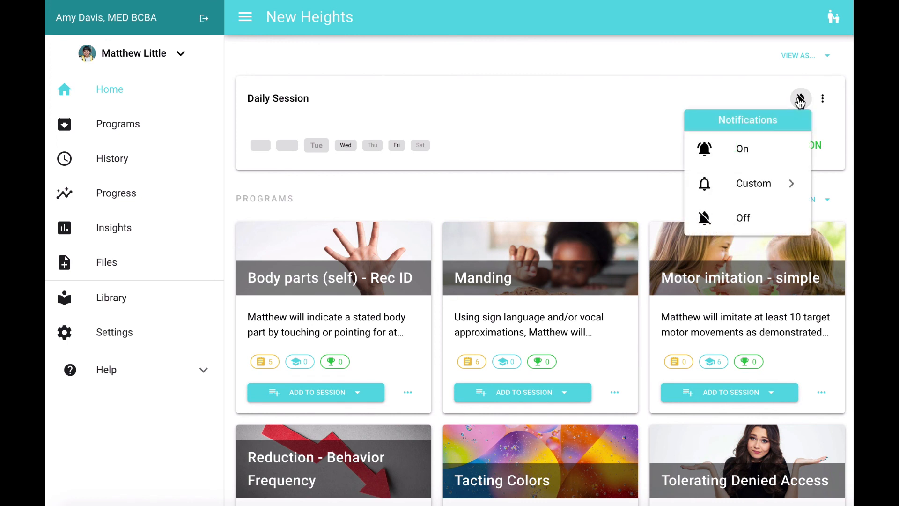
{"action": "left_click", "coordinate": [766, 190]}
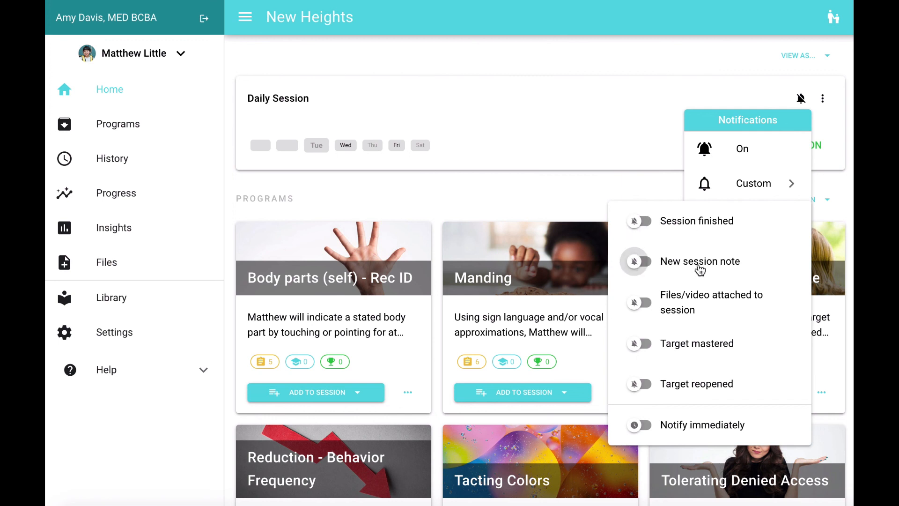
{"action": "left_click", "coordinate": [701, 308]}
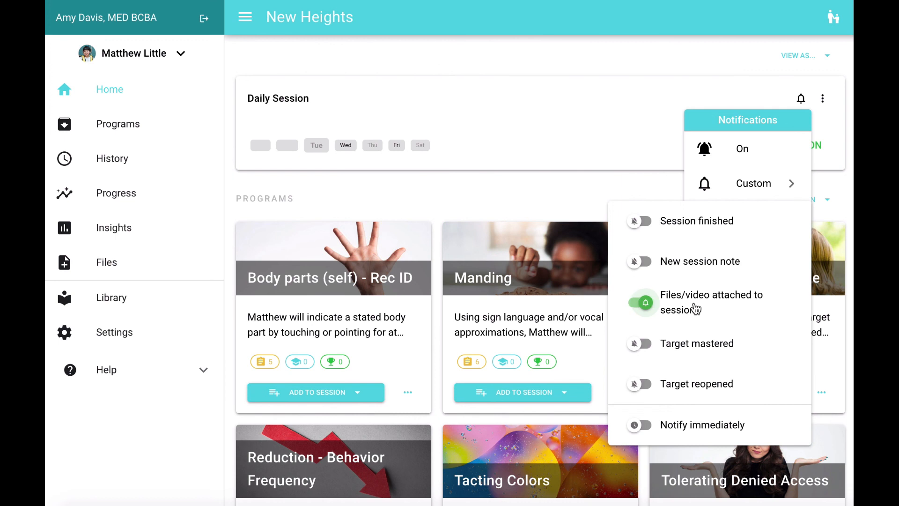
{"action": "left_click", "coordinate": [709, 345]}
{"action": "left_click", "coordinate": [687, 391]}
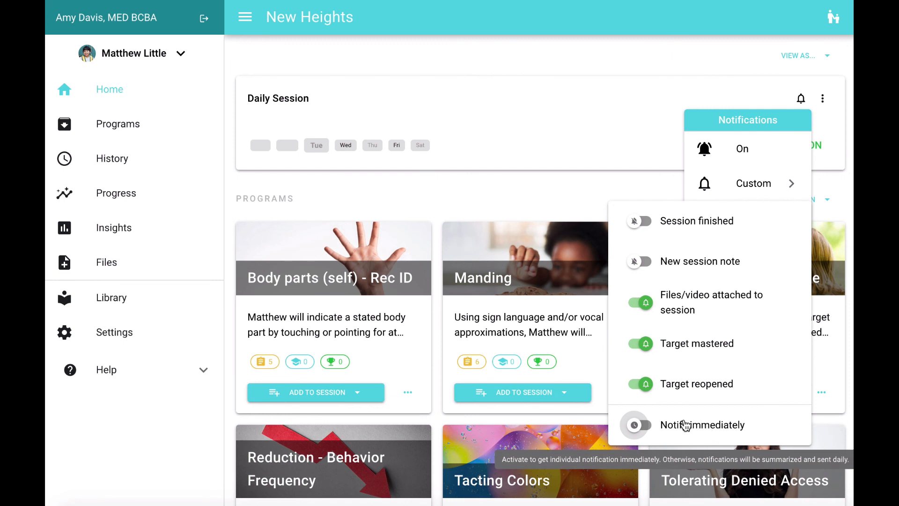
{"action": "left_click", "coordinate": [659, 424]}
{"action": "left_click", "coordinate": [671, 421]}
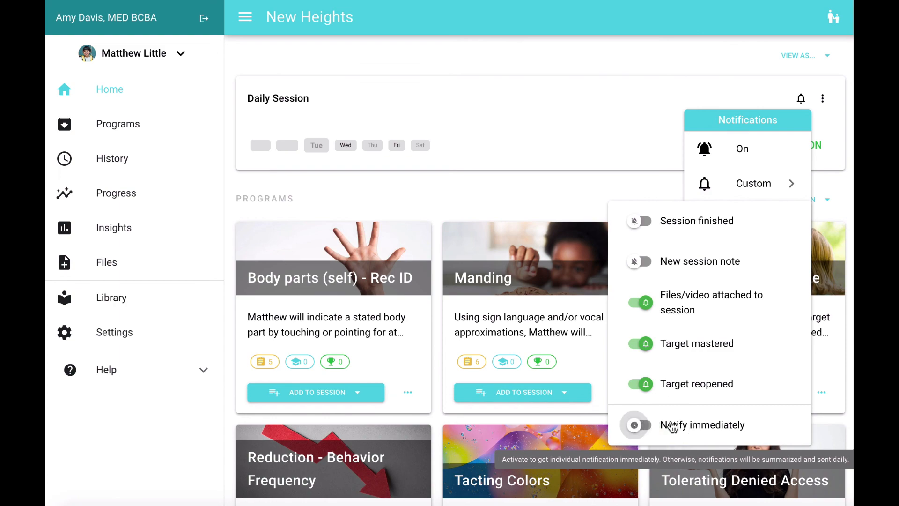